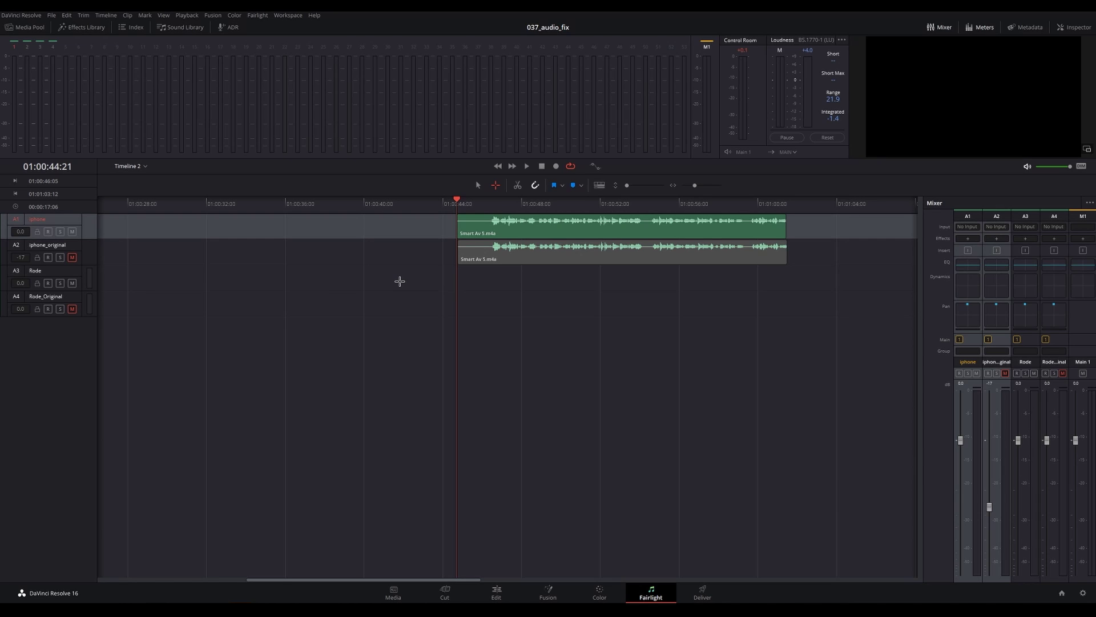
click(399, 280)
key(space)
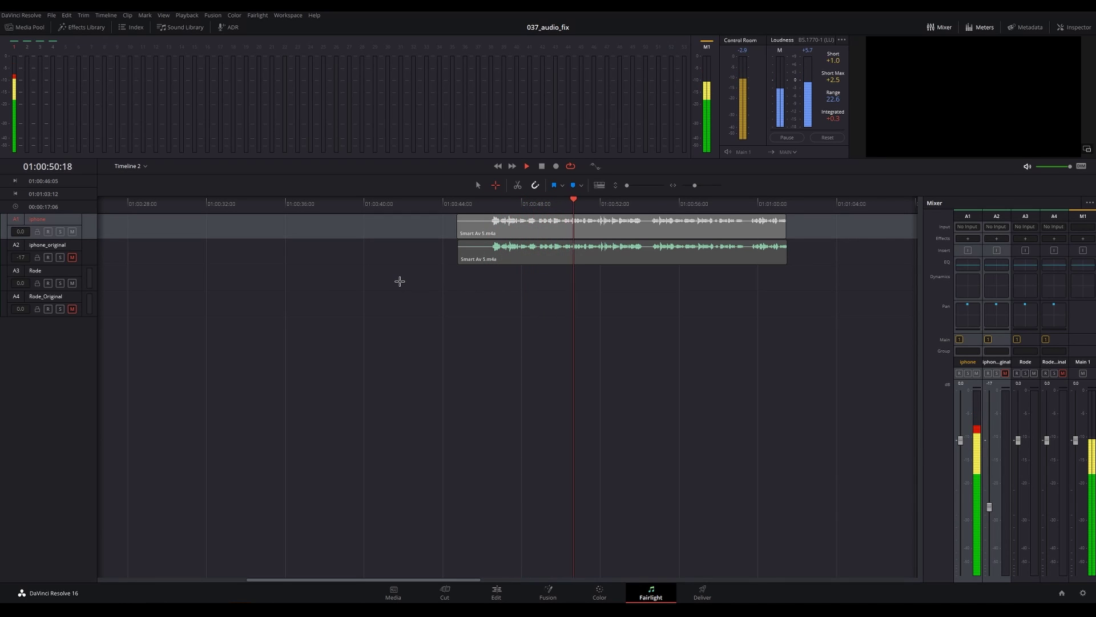
key(space)
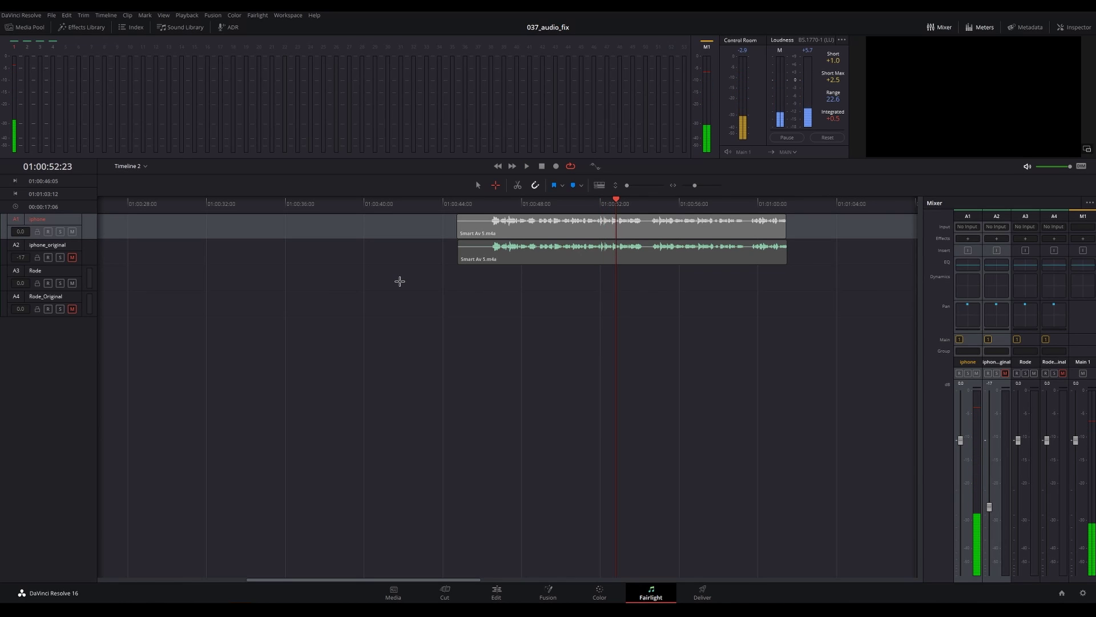
click(477, 311)
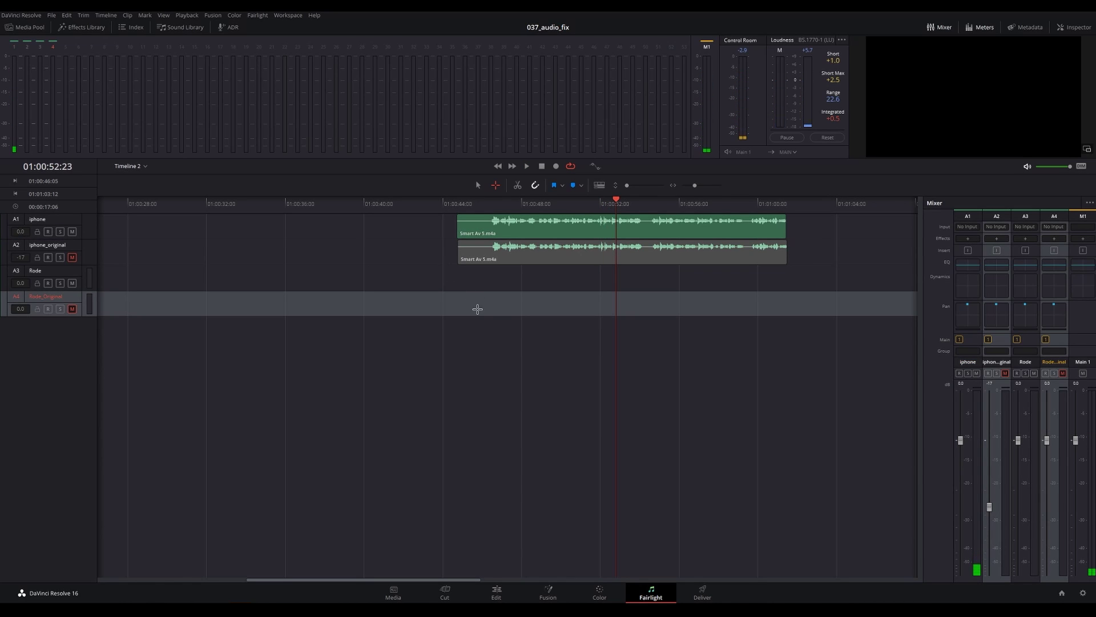
click(476, 290)
click(461, 201)
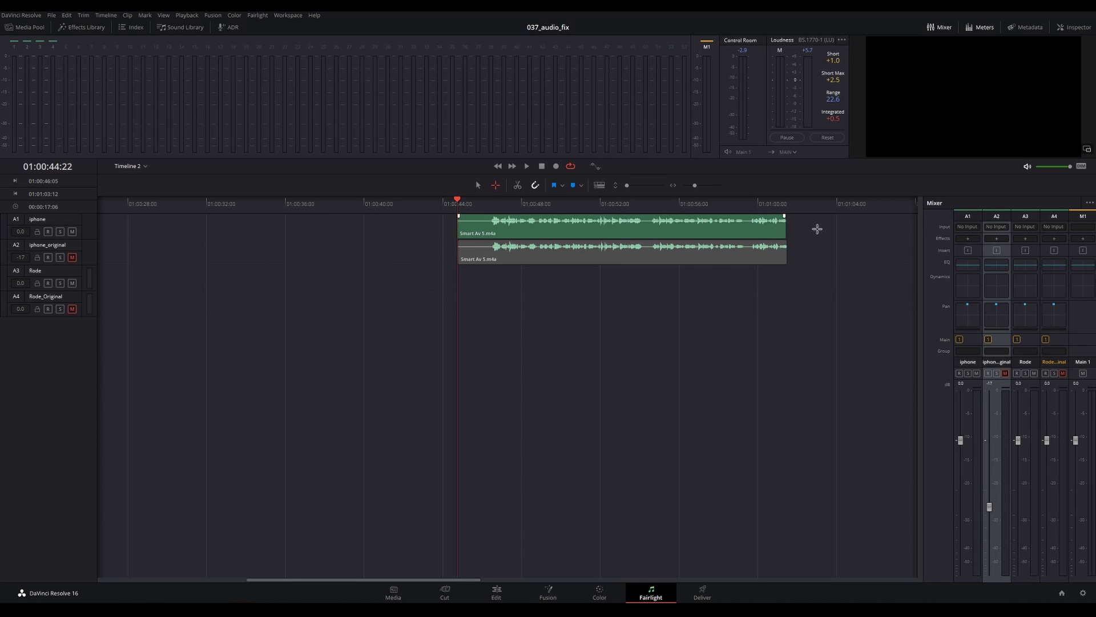
Step: Add FairlightFX Noise Reduction to the iphone track and let it learn the background noise
click(976, 240)
mouse_move(1008, 249)
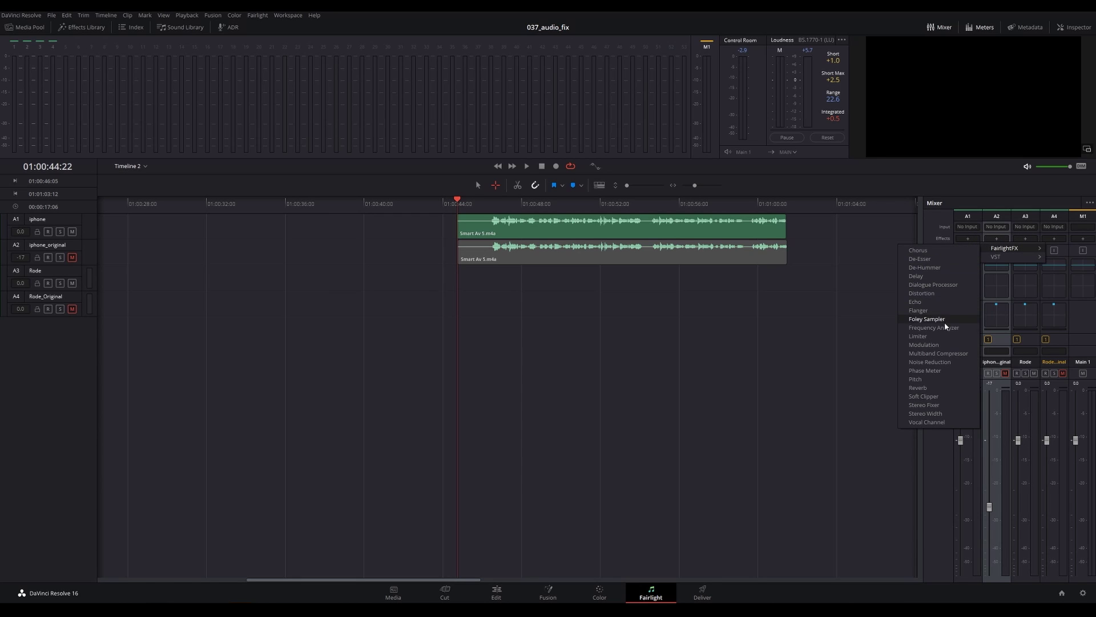
click(944, 361)
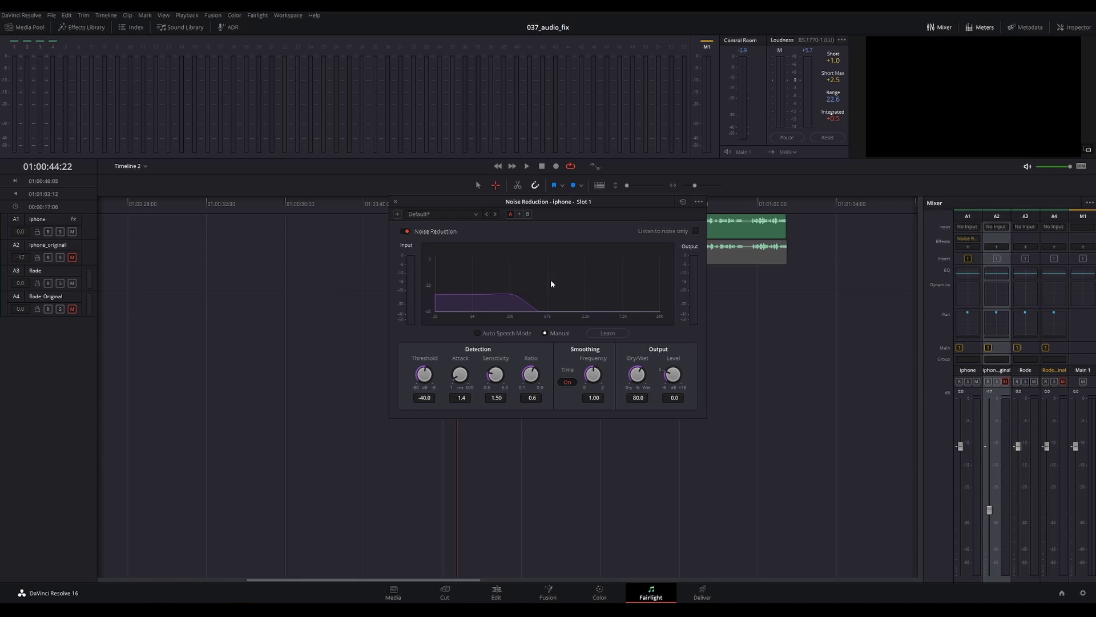
drag(557, 206, 643, 330)
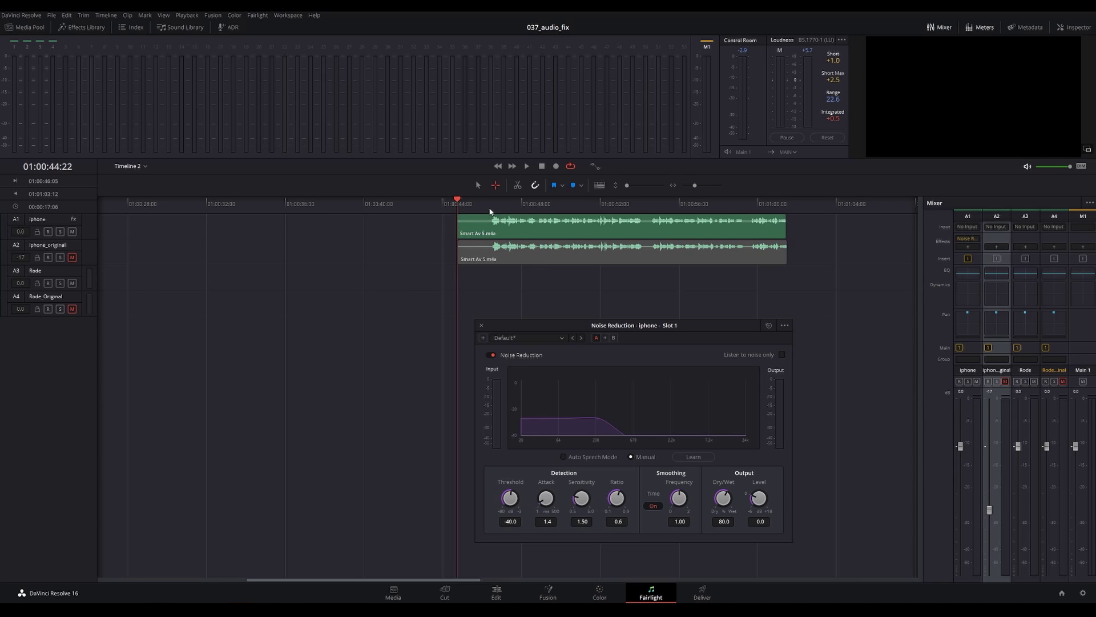
drag(491, 203, 456, 203)
click(692, 457)
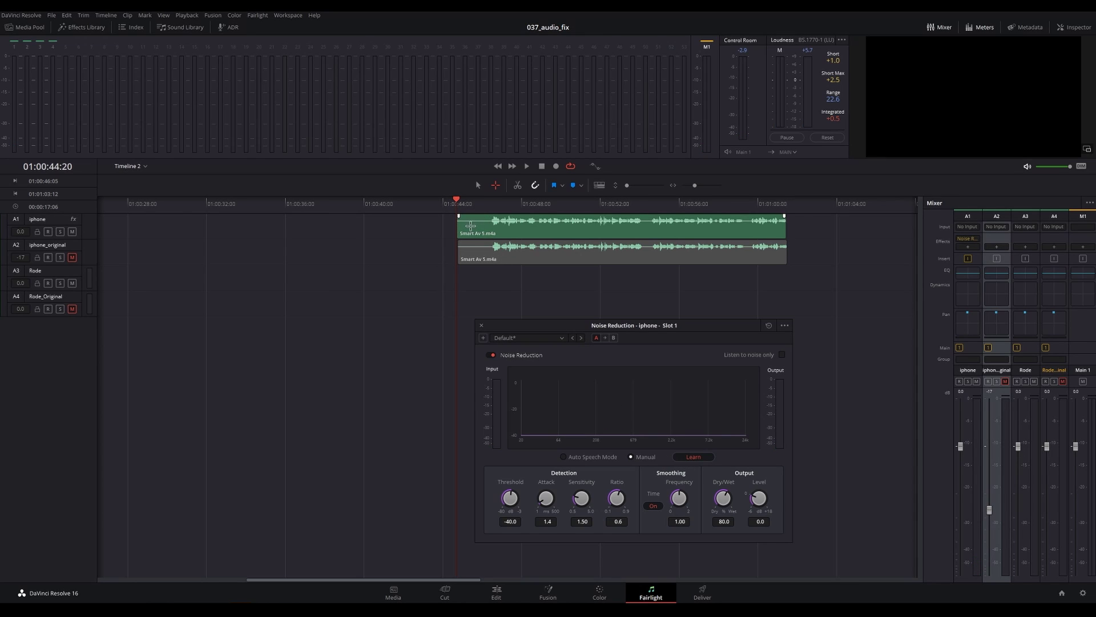
key(space)
Step: Compare the dialogue with Noise Reduction bypassed and active, then close the plugin window
key(space)
key(space)
click(490, 354)
key(space)
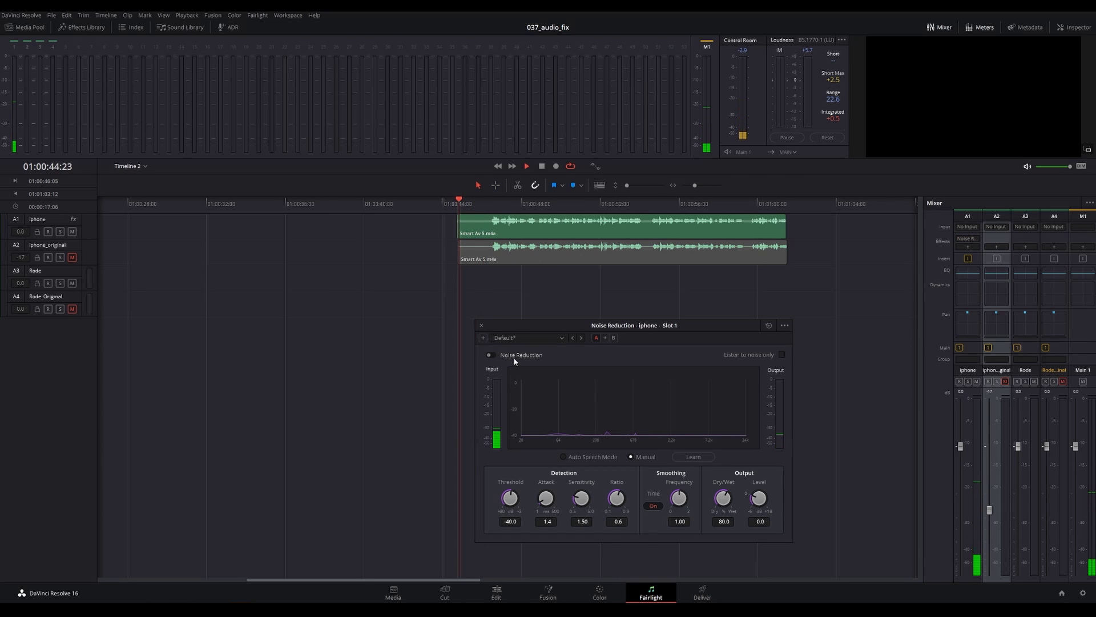
key(space)
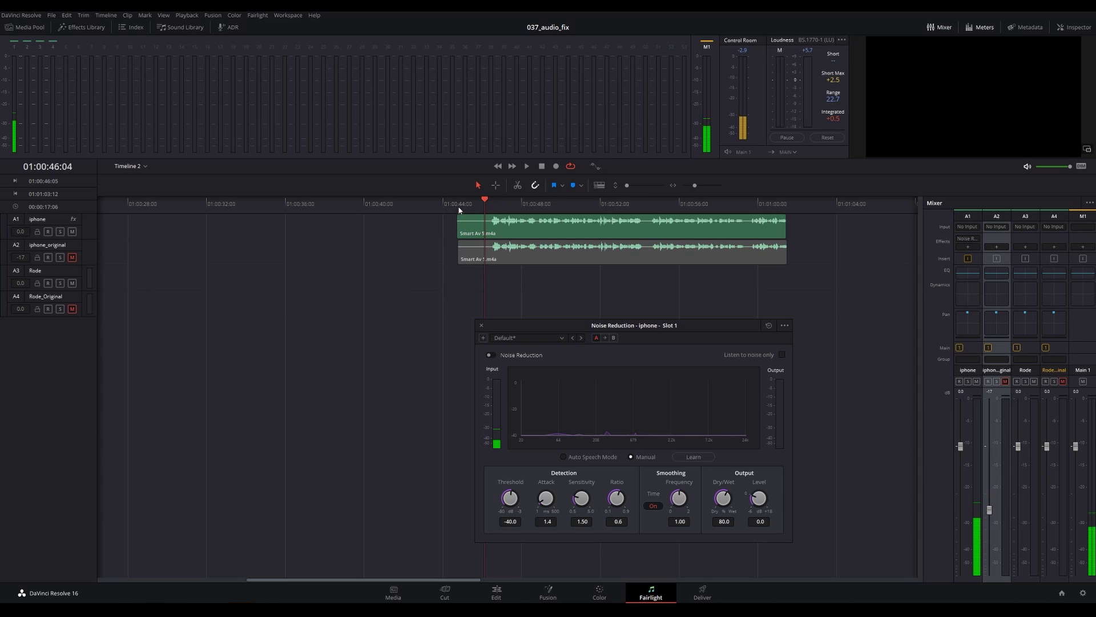
key(space)
click(491, 355)
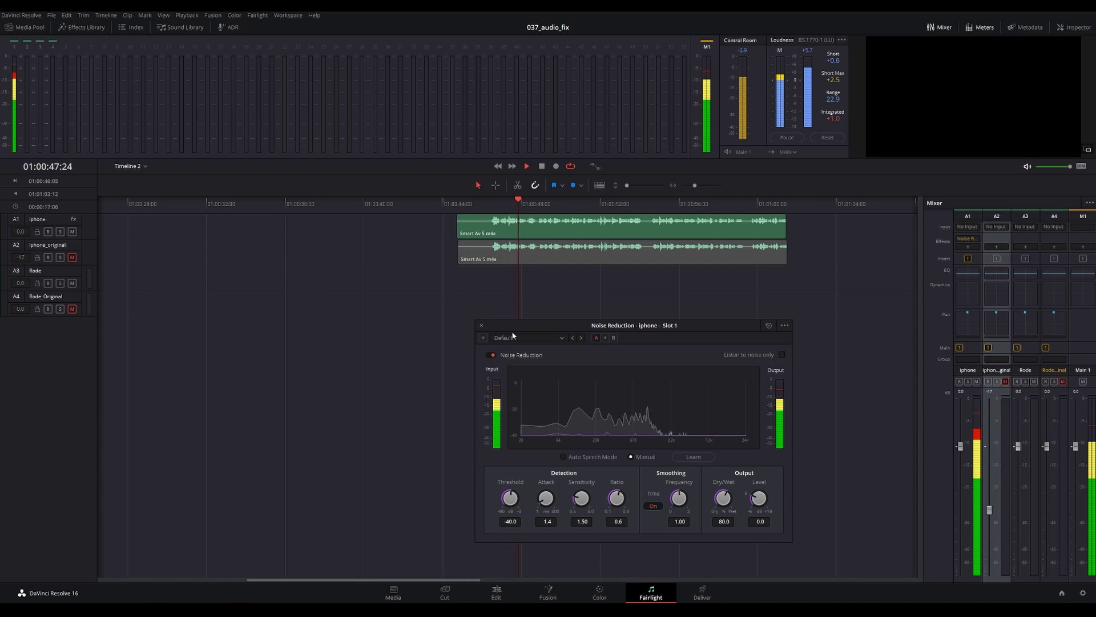
key(space)
click(482, 324)
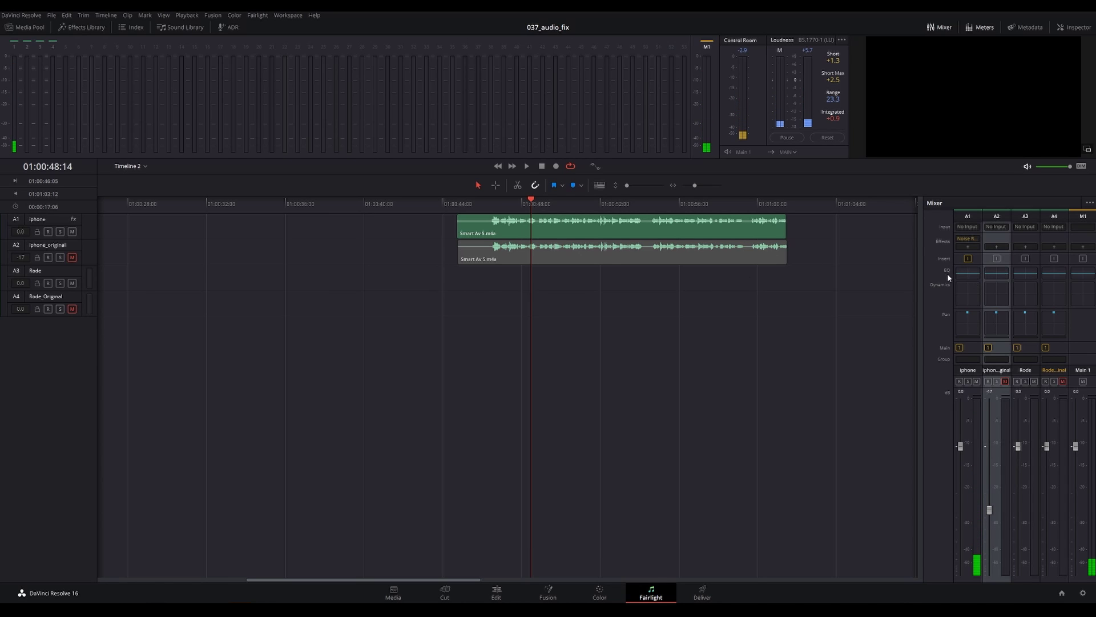
Step: Make bands 2 and 5 of the iphone EQ Bell filters and narrow the Q to 10.3
click(968, 270)
drag(593, 262, 564, 280)
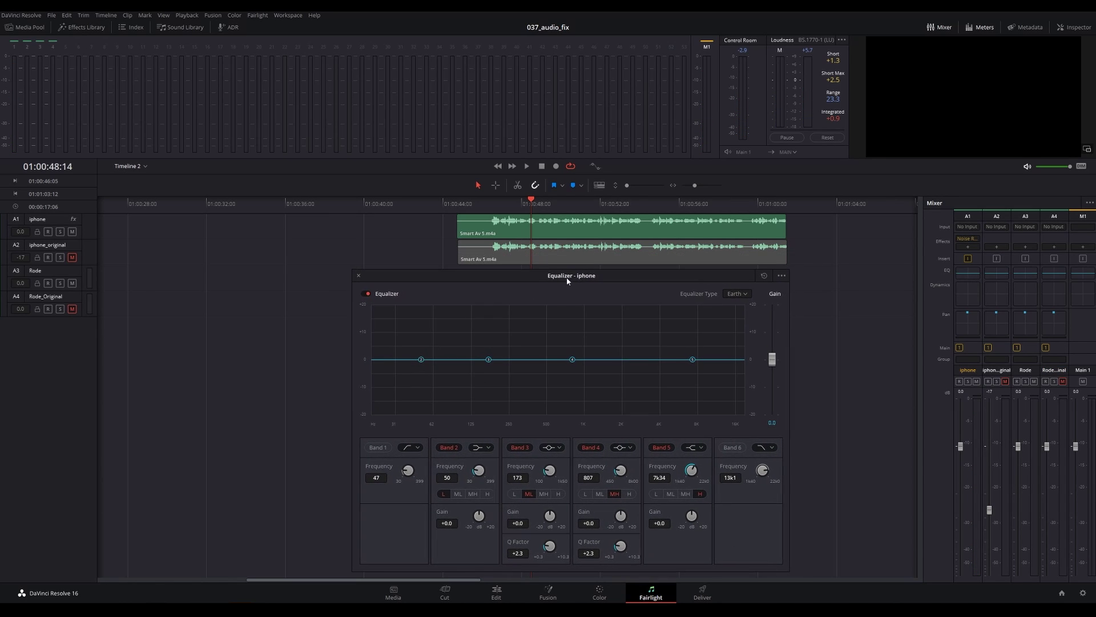
click(477, 448)
click(483, 469)
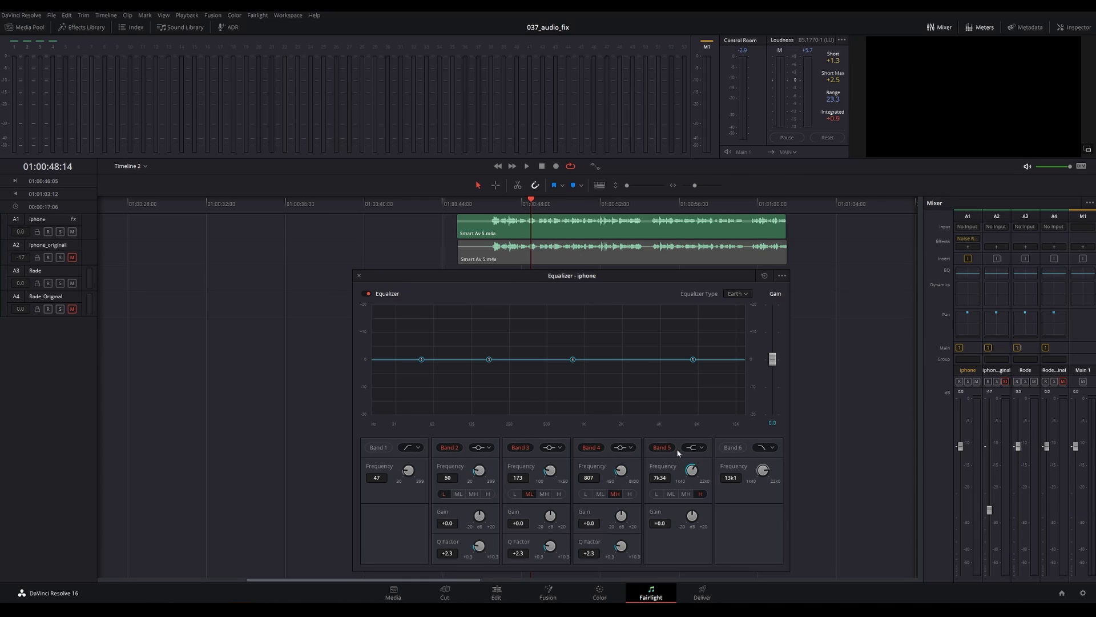
click(696, 448)
click(697, 469)
drag(627, 546, 601, 526)
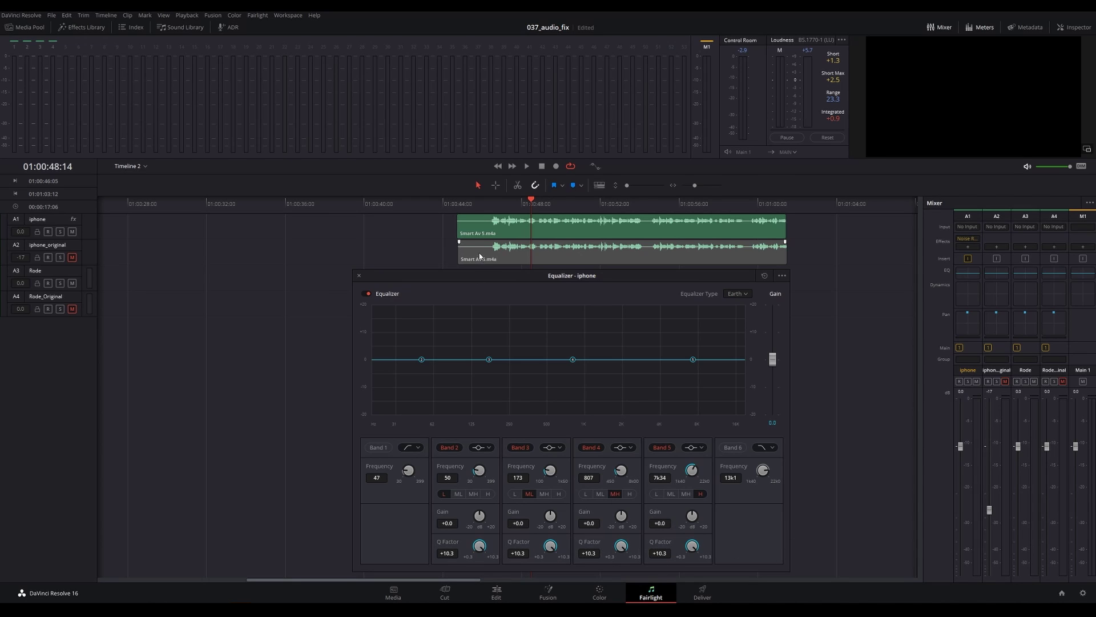
Step: Boost band 3 by +20 dB at 233 Hz and audition the dialogue for resonances
click(489, 204)
mouse_move(548, 518)
mouse_down()
mouse_move(550, 505)
mouse_move(557, 534)
mouse_move(603, 525)
mouse_move(507, 544)
mouse_move(378, 536)
mouse_move(548, 541)
mouse_move(400, 540)
mouse_move(542, 541)
mouse_move(489, 540)
mouse_move(531, 542)
mouse_move(549, 524)
mouse_up()
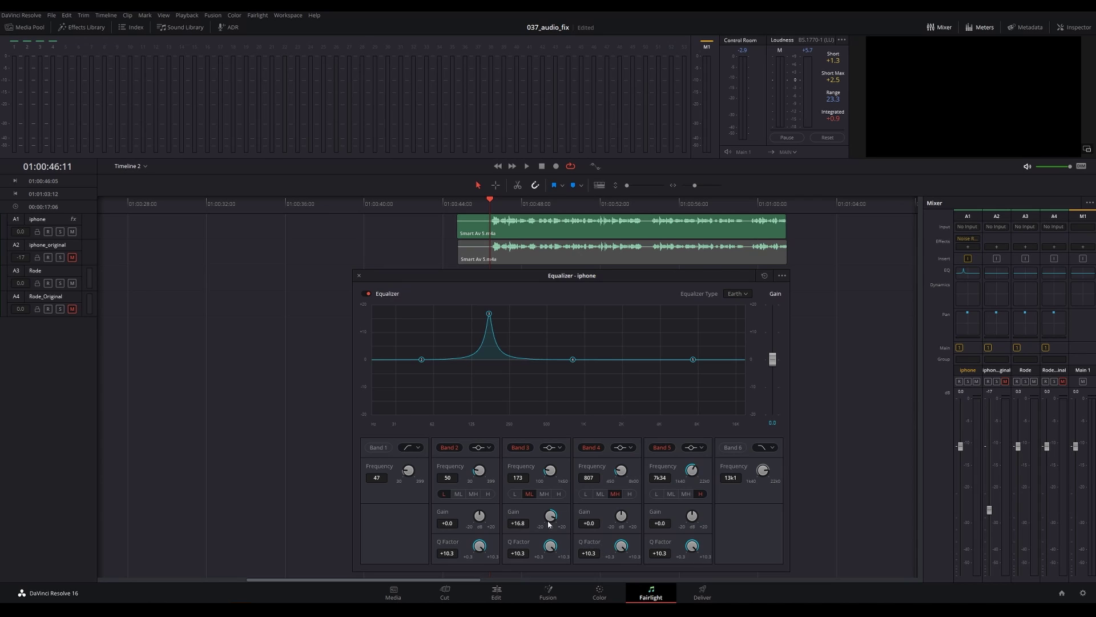
drag(551, 485, 573, 485)
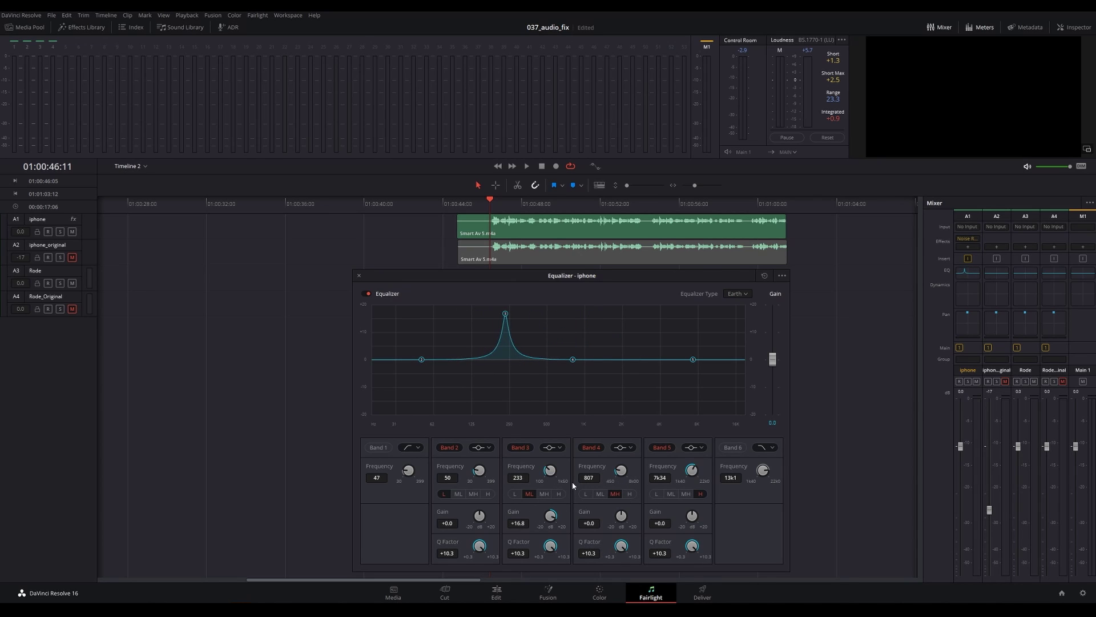
drag(573, 486, 579, 487)
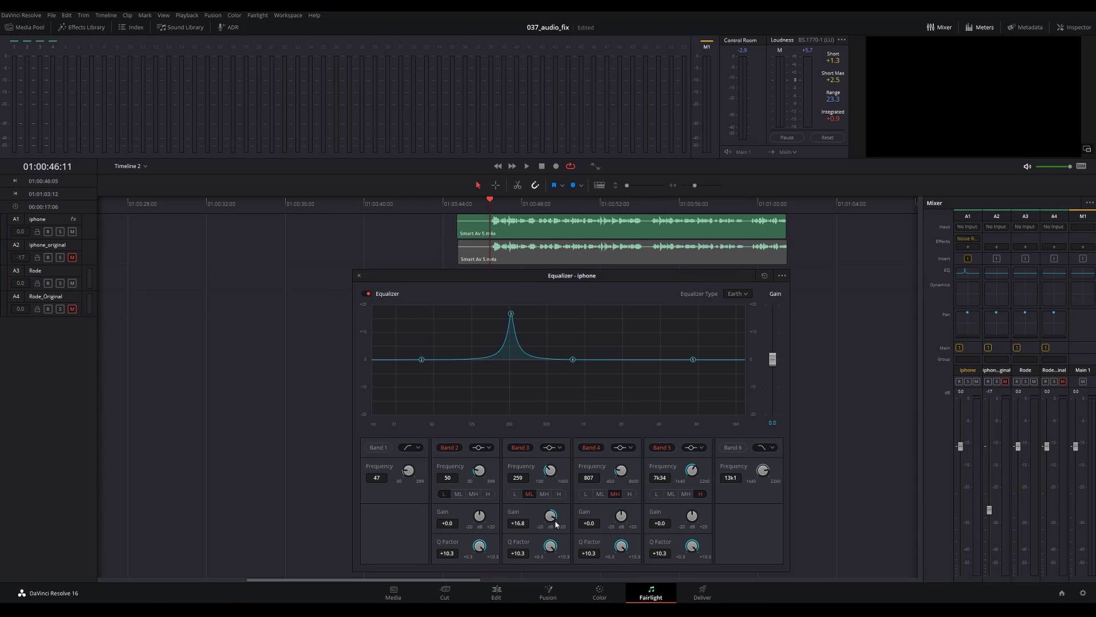
drag(551, 475, 633, 535)
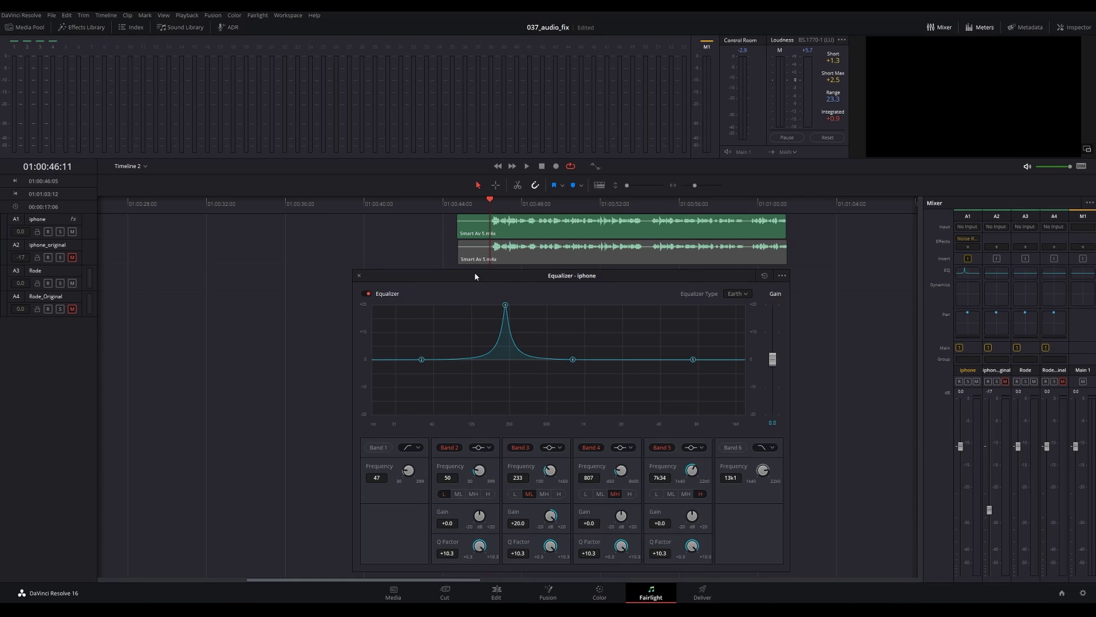
click(474, 206)
key(space)
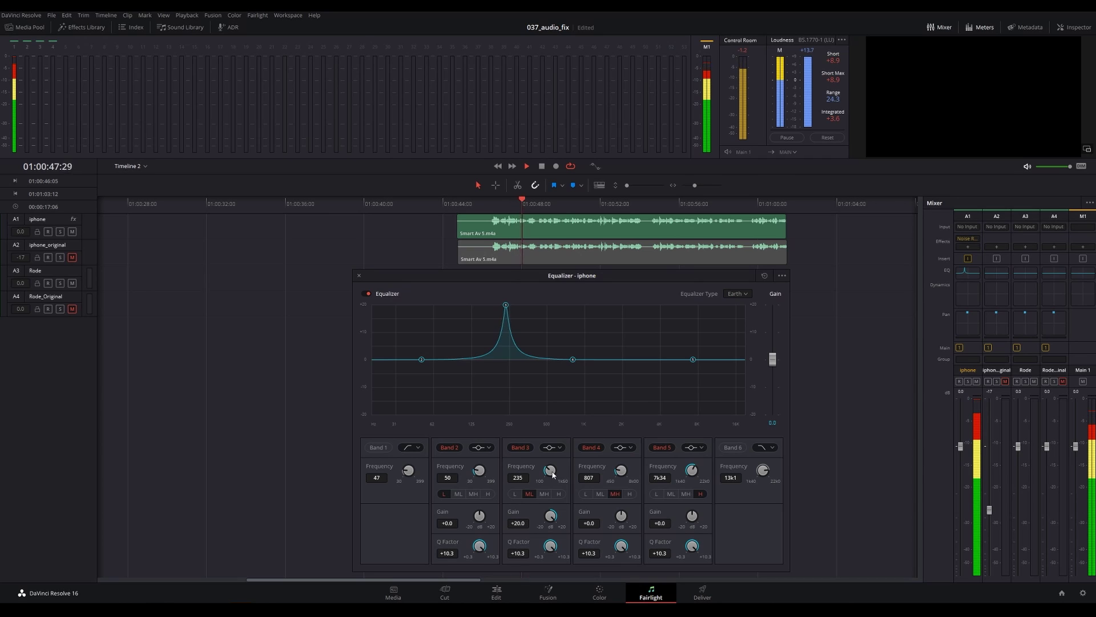
Step: Sweep band 3 while listening, save, and make it a -8.5 dB cut at 218 Hz
drag(552, 474, 551, 475)
key(space)
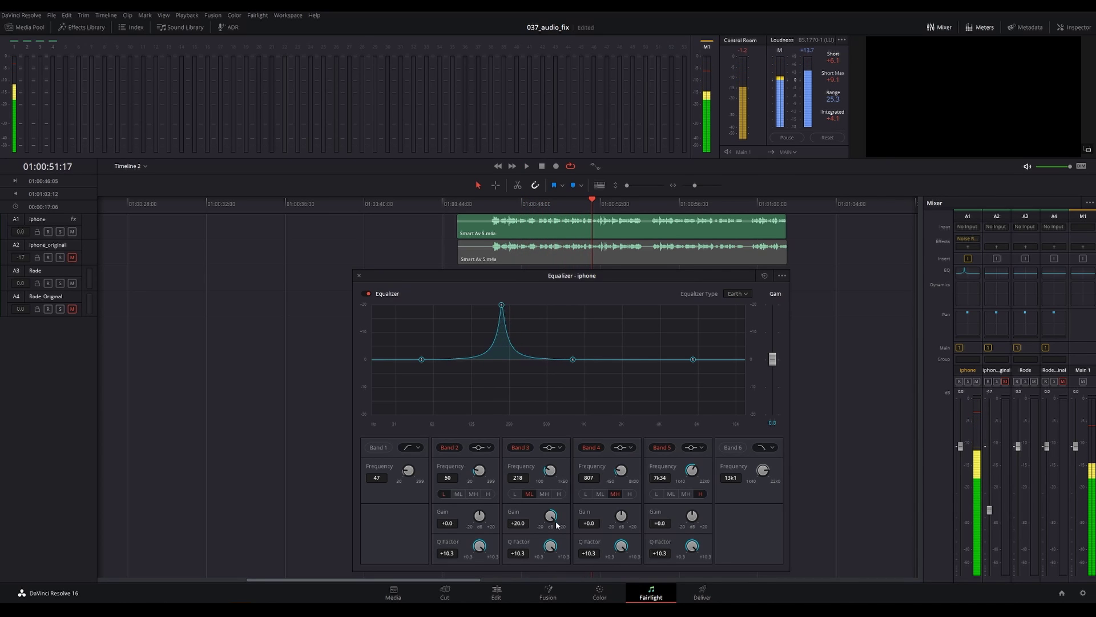
key(shift+i)
key(ctrl+s)
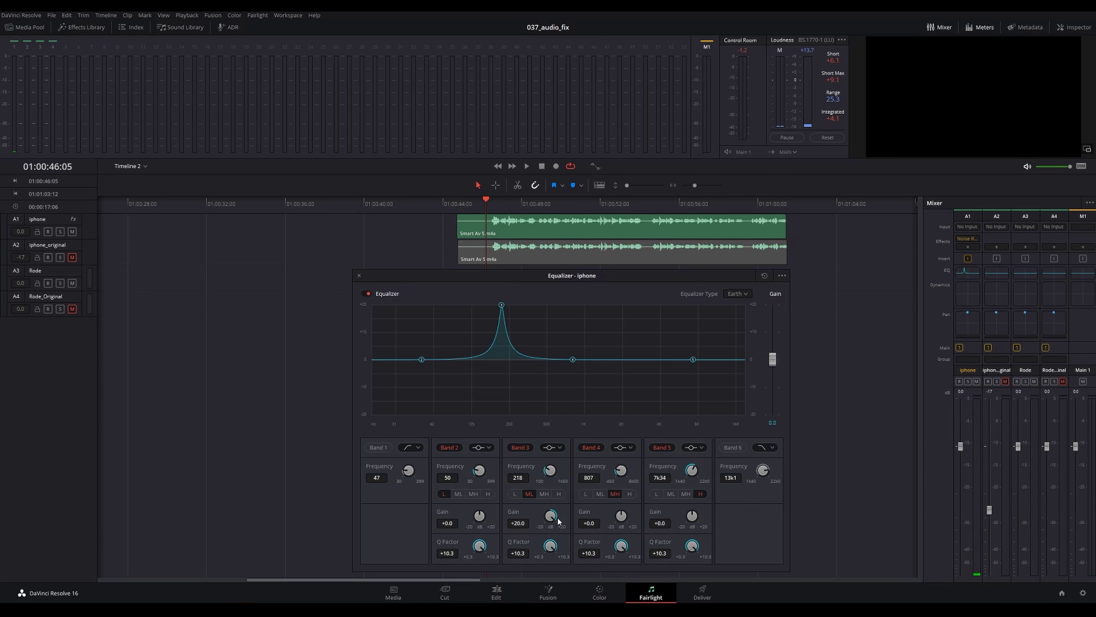
drag(552, 520, 467, 520)
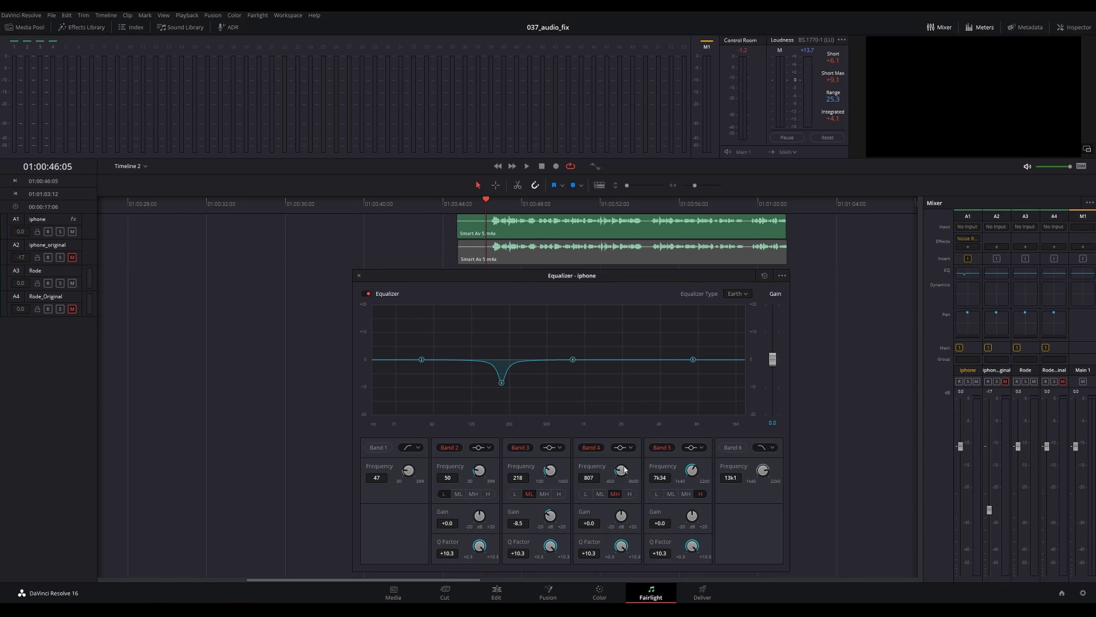
Step: Sweep a boosted band 4 to 532 Hz and turn it into a 9.4 dB notch
drag(623, 521, 673, 502)
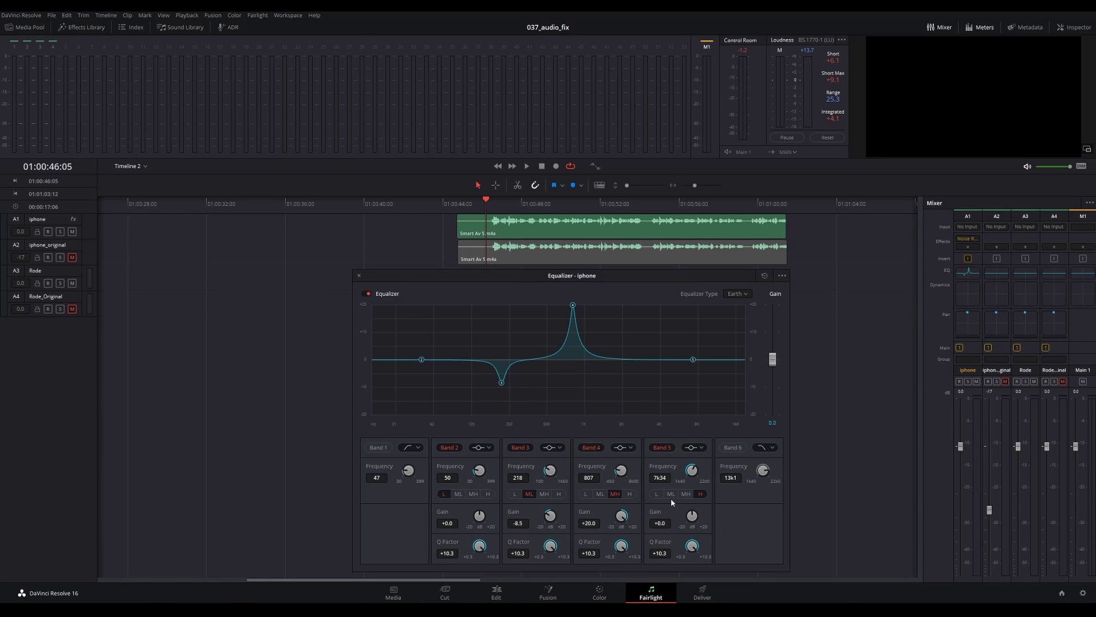
key(space)
drag(614, 471, 567, 479)
drag(621, 516, 529, 496)
drag(692, 515, 791, 518)
Step: Sweep band 5 down to about 1 kHz and cut 8.4 dB at 1k05
drag(692, 470, 529, 409)
key(space)
drag(691, 470, 698, 463)
key(space)
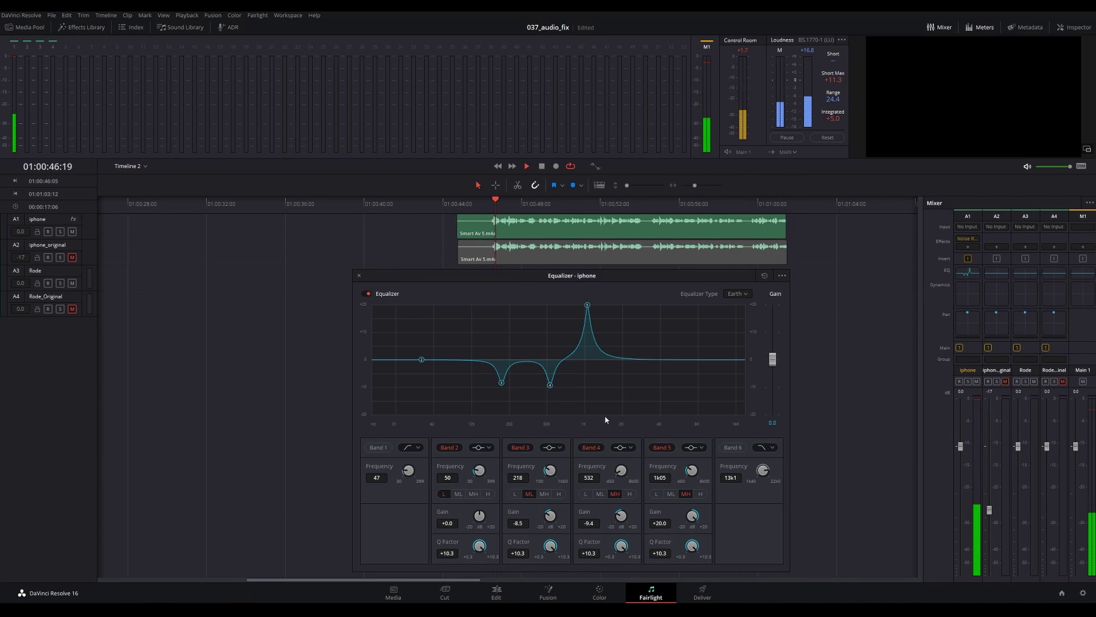
drag(692, 517, 583, 509)
drag(483, 516, 626, 519)
Step: Cut a low band by 4.3 dB at 121 Hz and play the dialogue to hear the EQ
drag(479, 470, 530, 477)
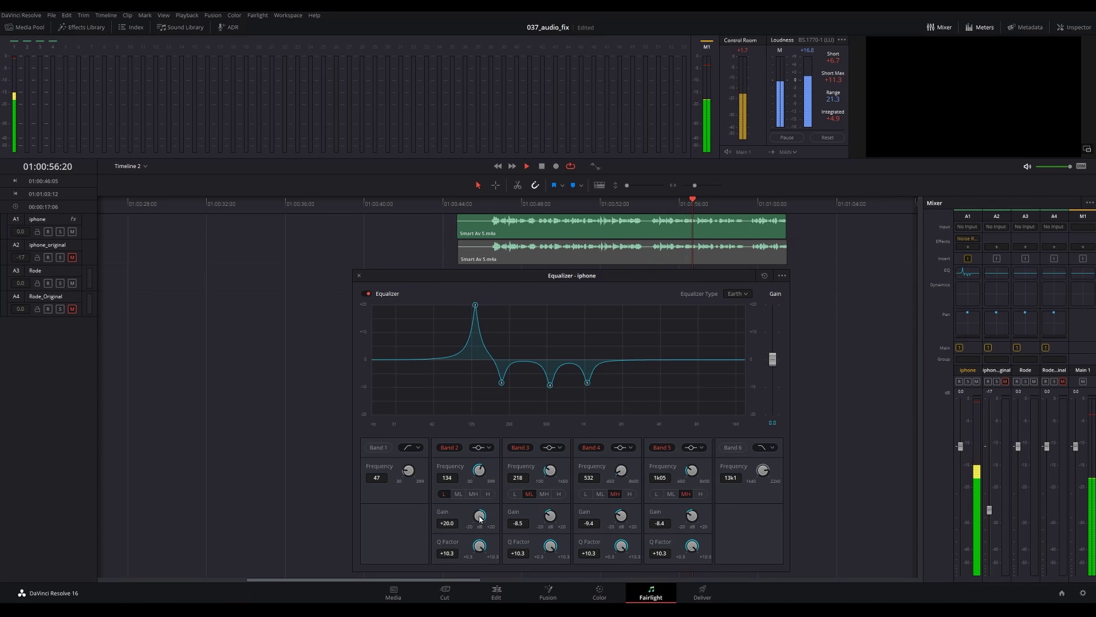
drag(477, 483, 472, 476)
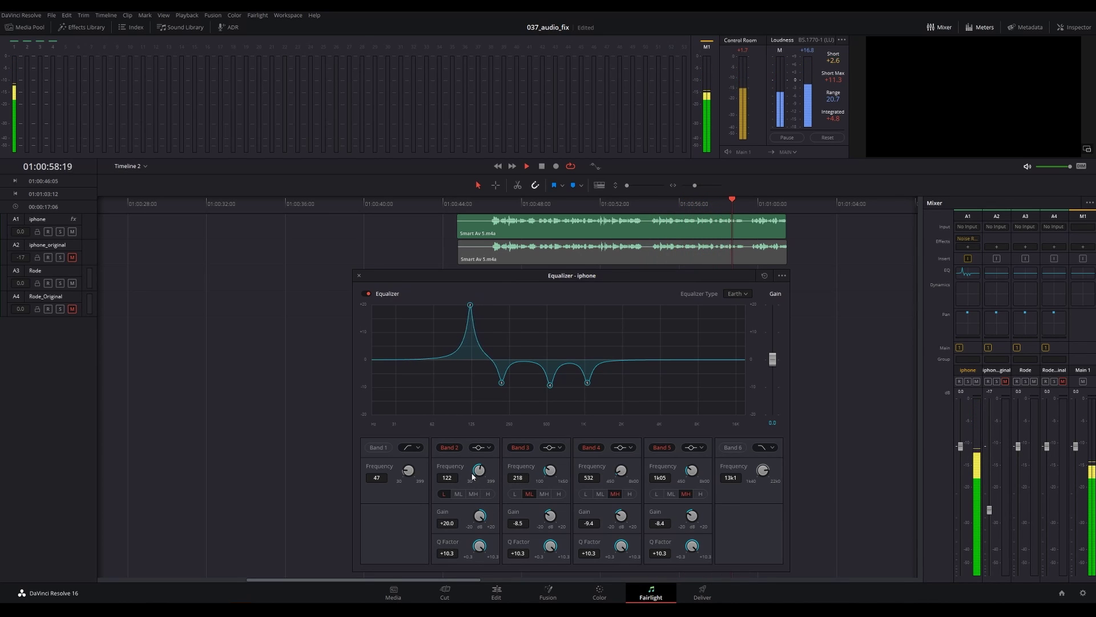
drag(480, 515, 412, 493)
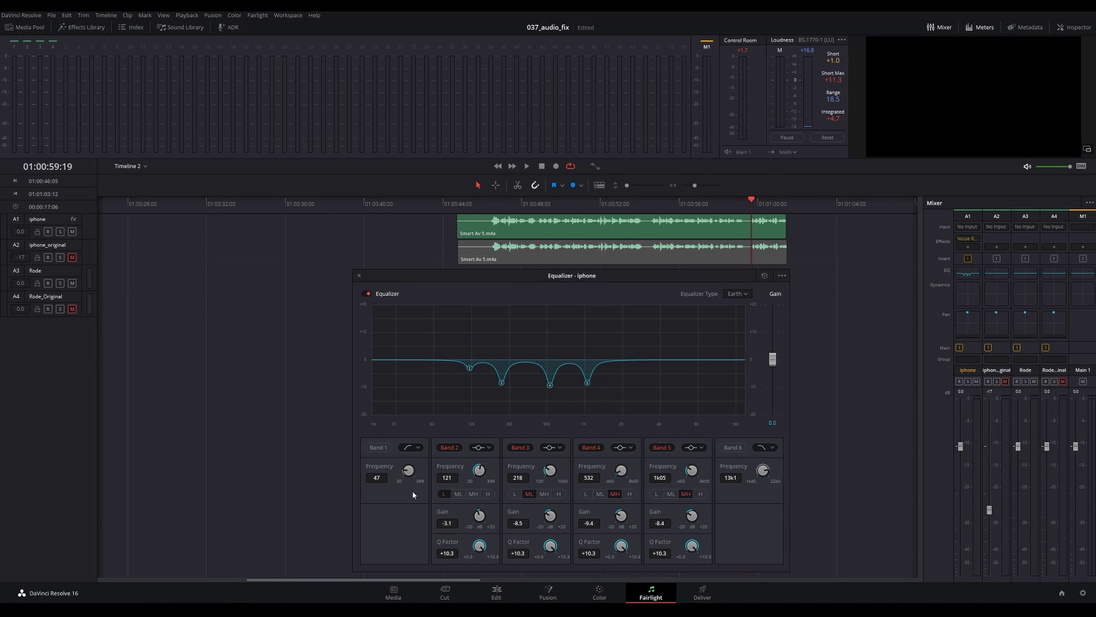
drag(416, 489, 464, 468)
click(476, 207)
key(space)
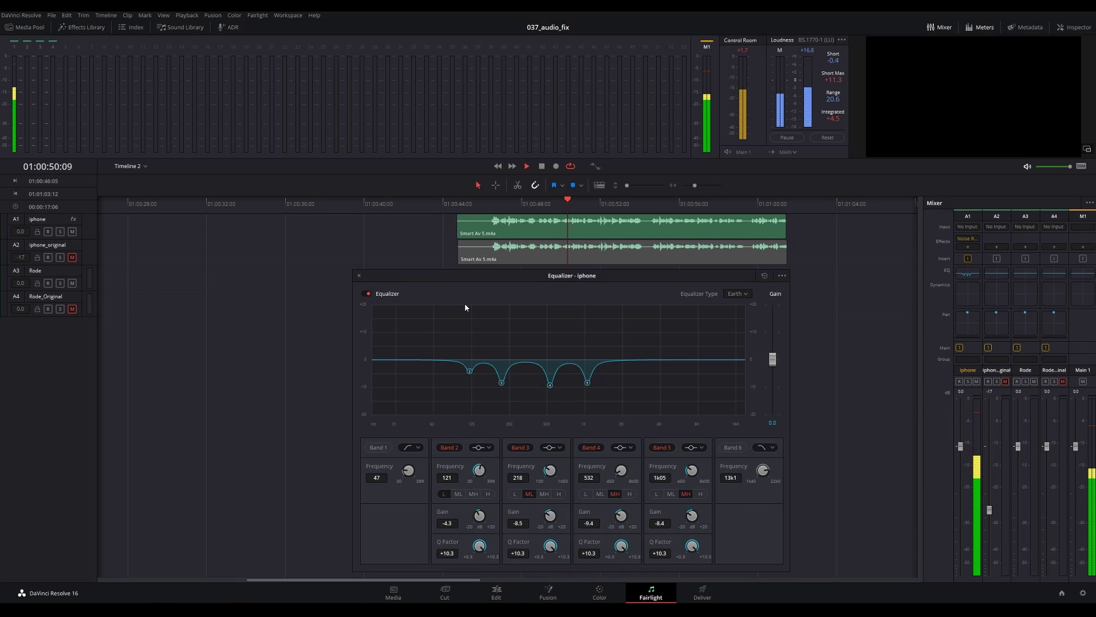
Step: Enable the compressor in the iphone track's Dynamics, audition it, and save
double_click(968, 292)
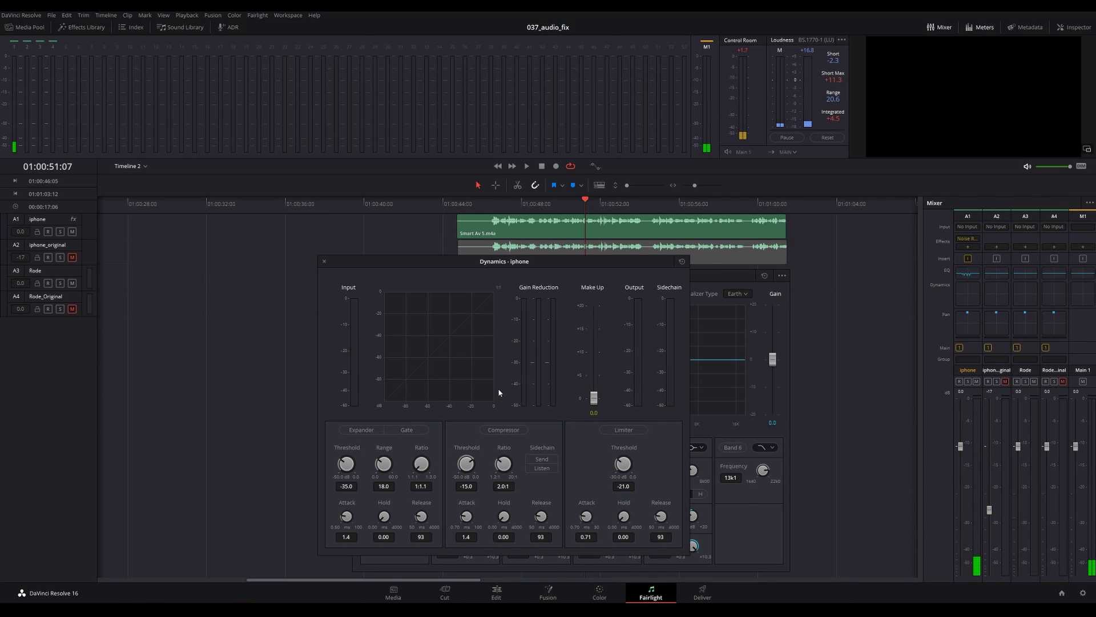
click(503, 429)
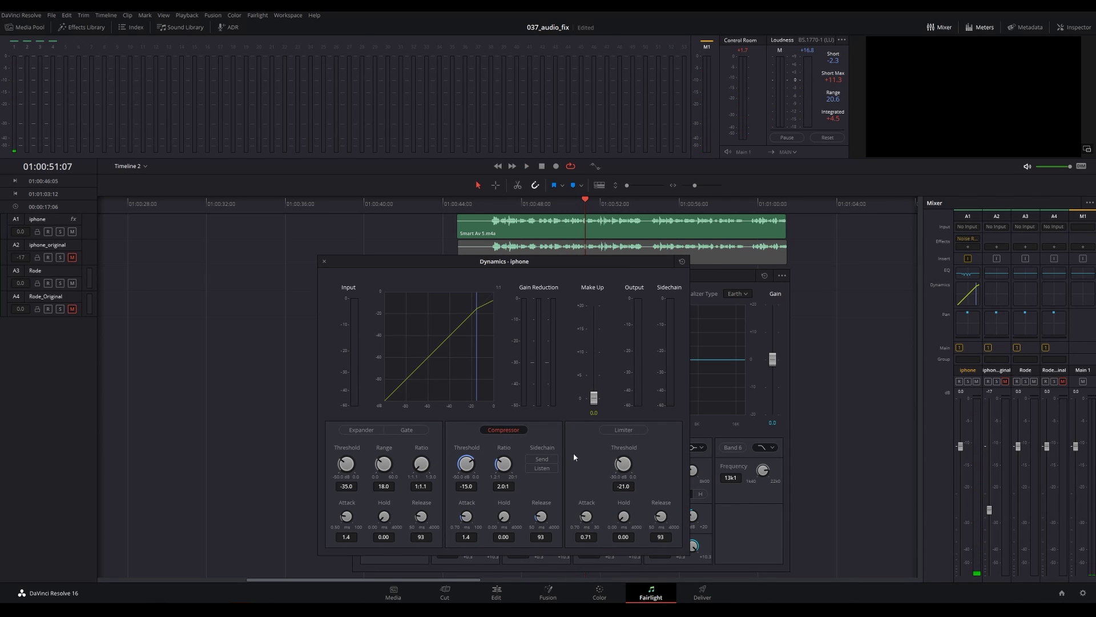
click(490, 213)
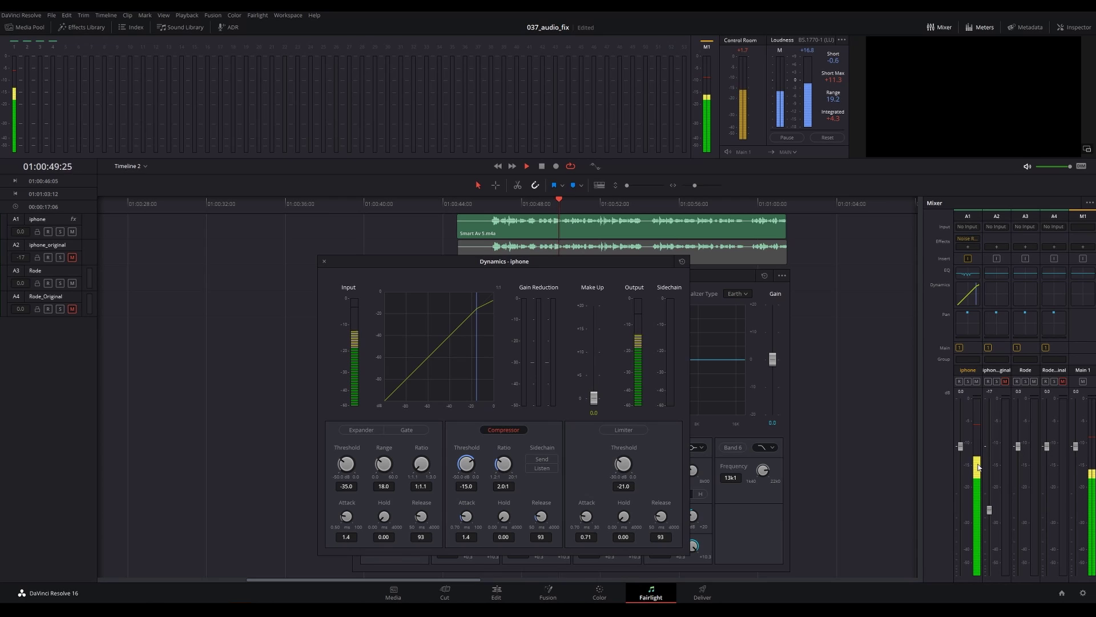
key(space)
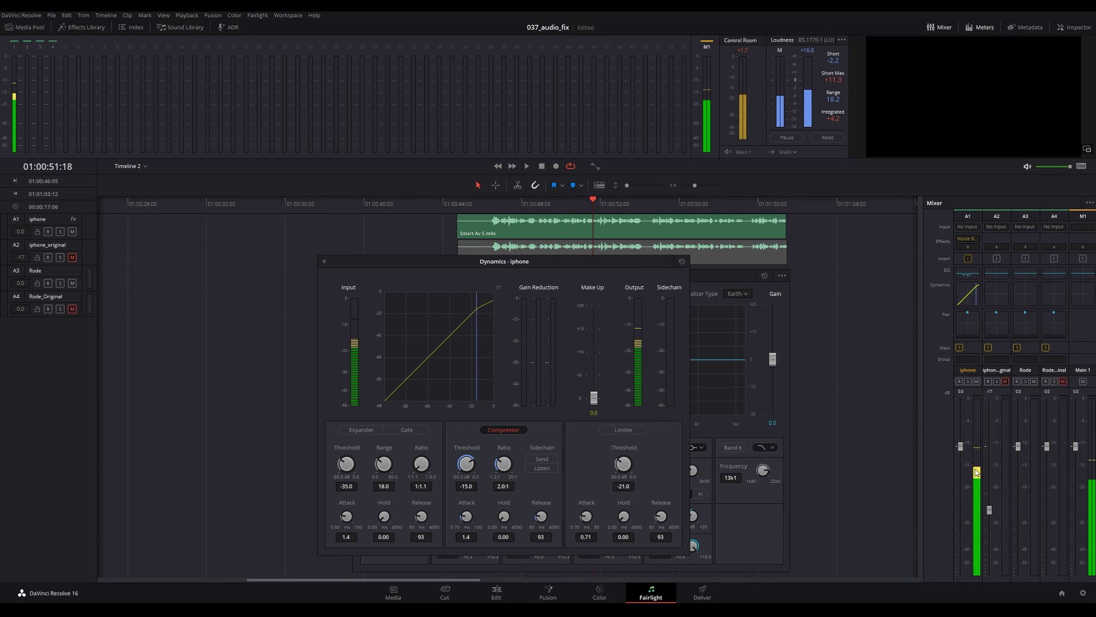
key(ctrl+s)
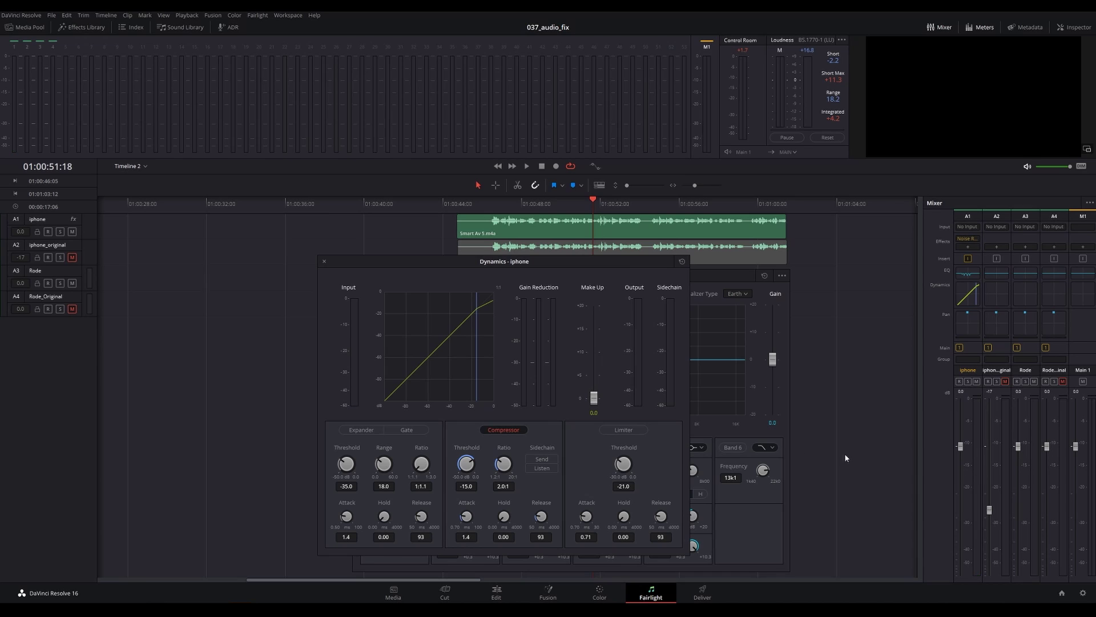
Step: Set the compressor threshold to -17.4 dB and ratio to 2.9:1, then replay the dialogue
drag(467, 464, 456, 454)
drag(504, 469, 508, 467)
click(494, 204)
key(space)
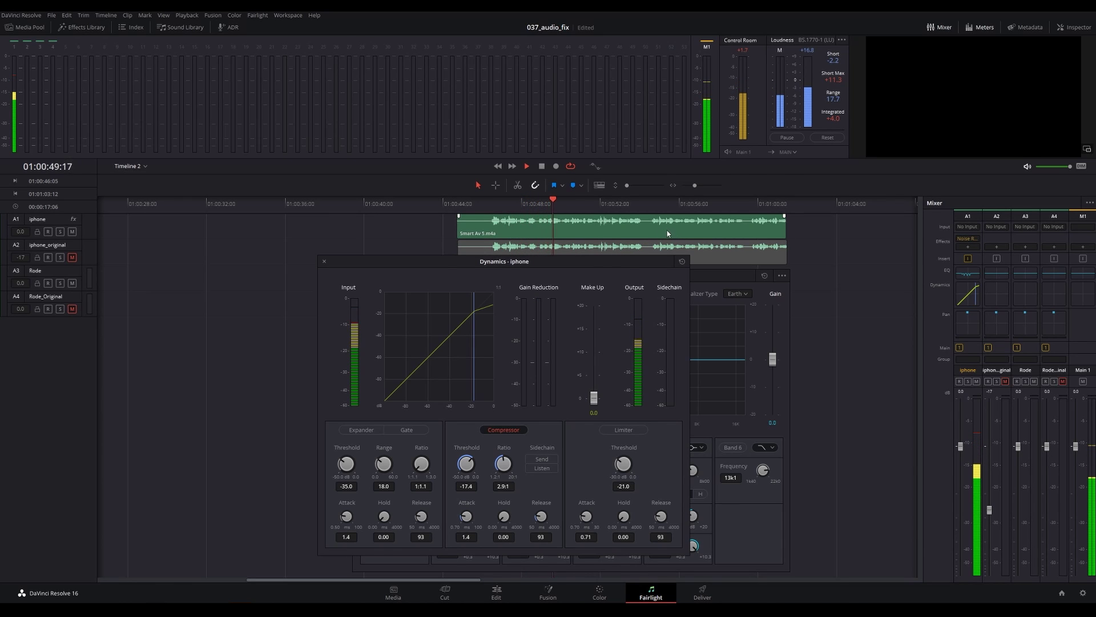
key(space)
scroll(564, 232, up, 5)
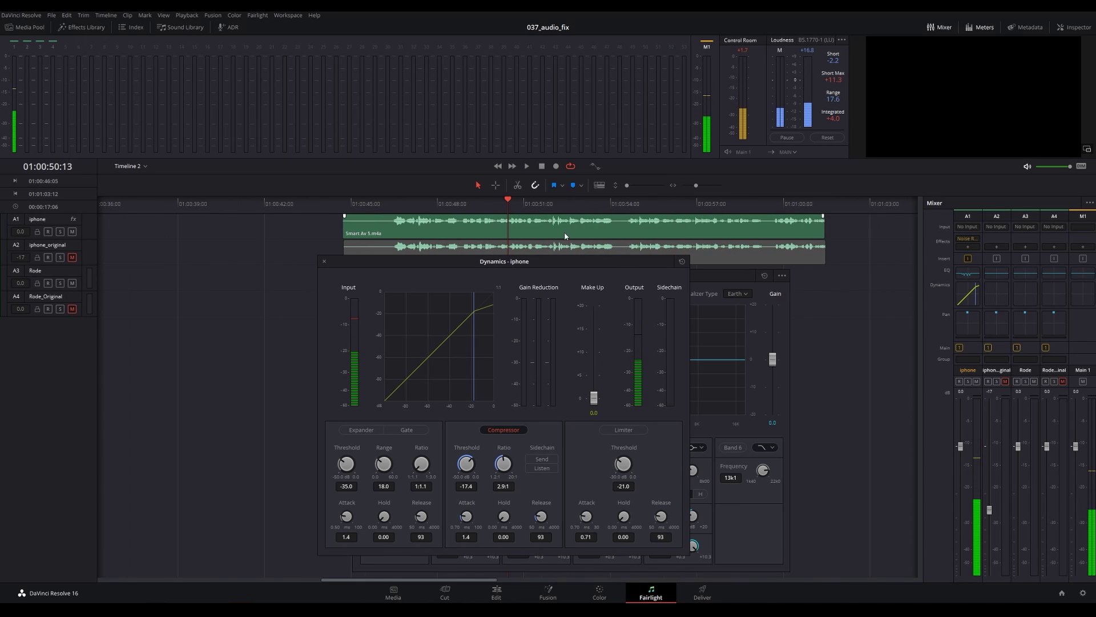
scroll(568, 240, up, 2)
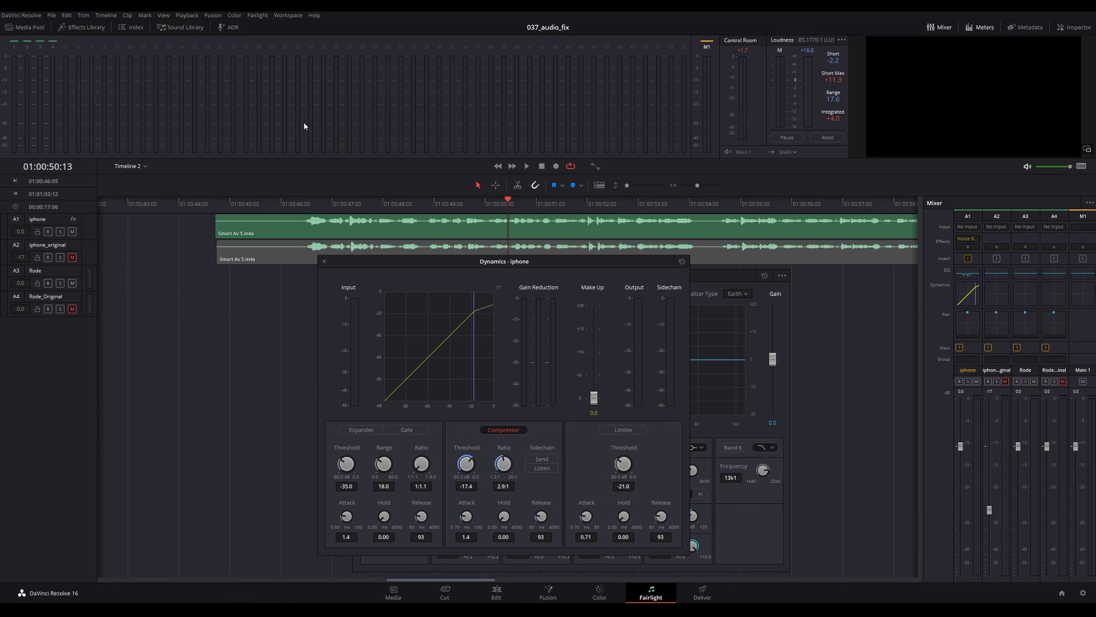
click(301, 214)
key(space)
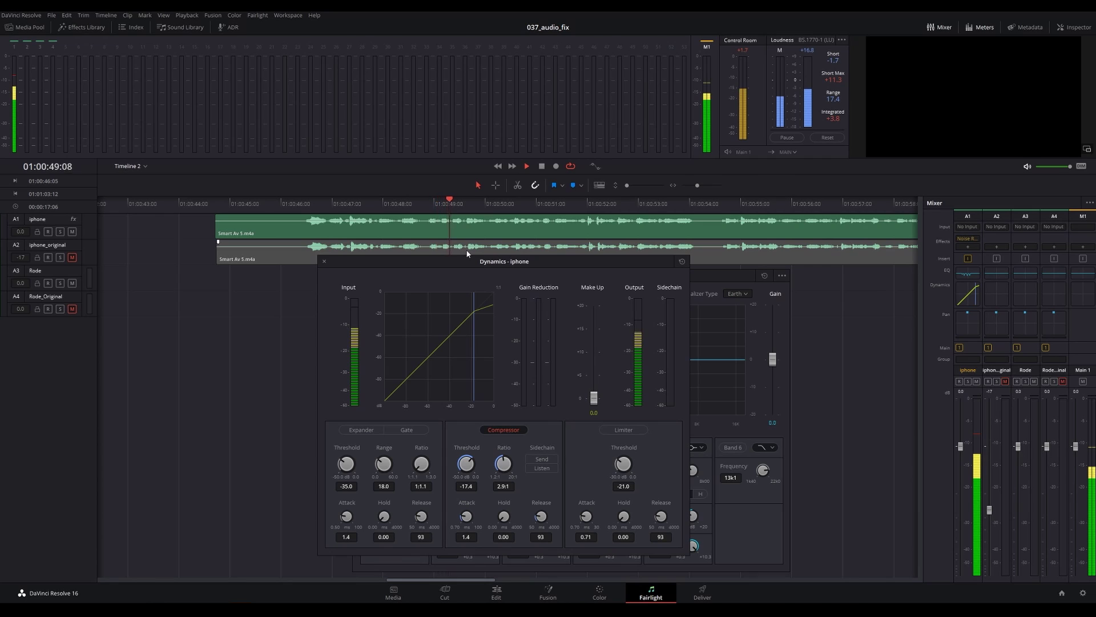
key(space)
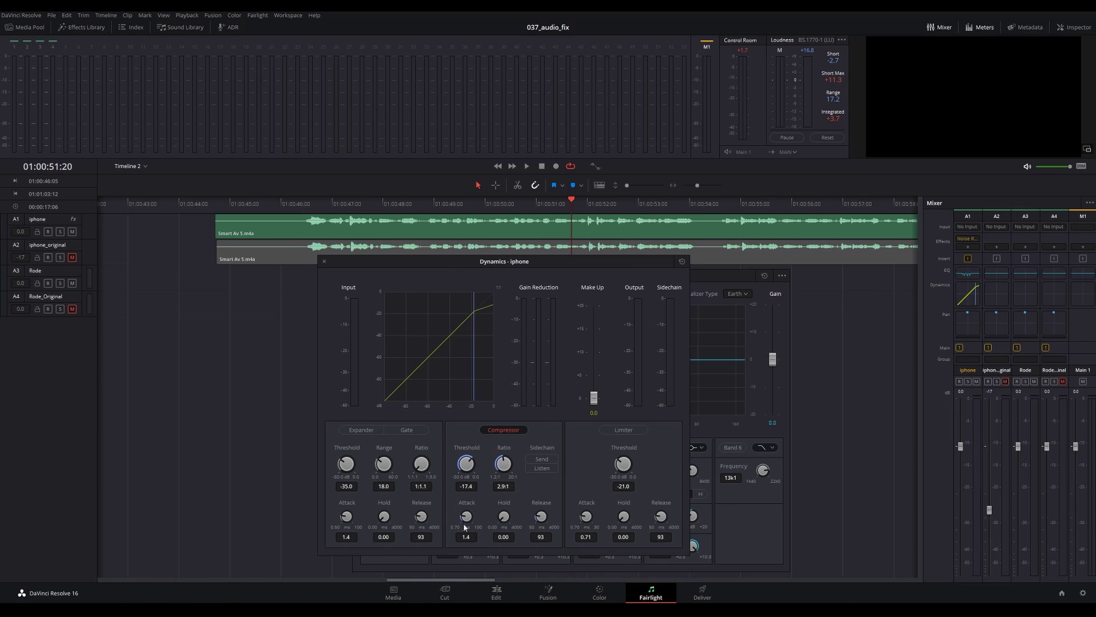
Step: On the Edit page, blade the iPhone clips at six points around 01:00:47
click(496, 593)
click(471, 341)
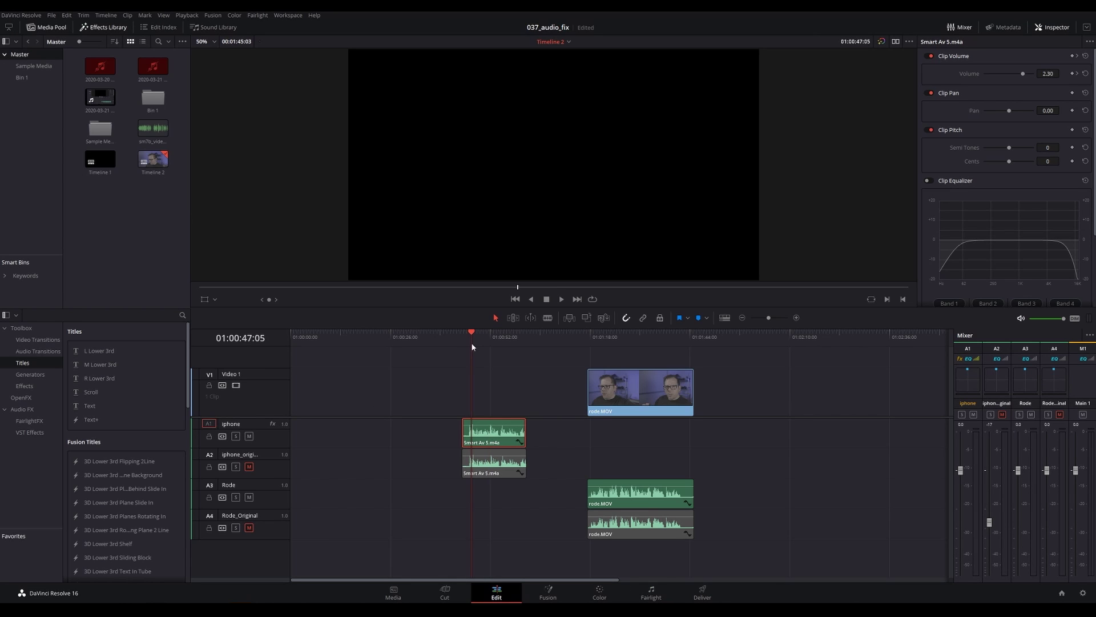
key(ctrl+equal)
key(b)
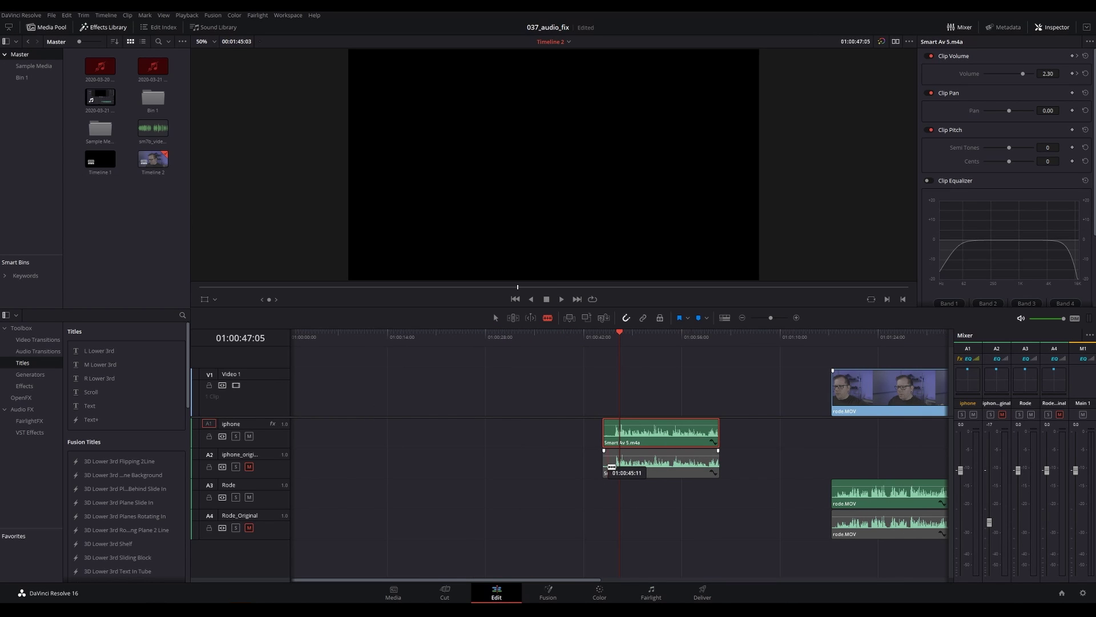
click(620, 466)
click(635, 465)
click(651, 465)
click(670, 465)
click(688, 465)
click(708, 468)
Step: Remove alternating pieces from the processed and original tracks and play back the edit
key(a)
key(ctrl+equal)
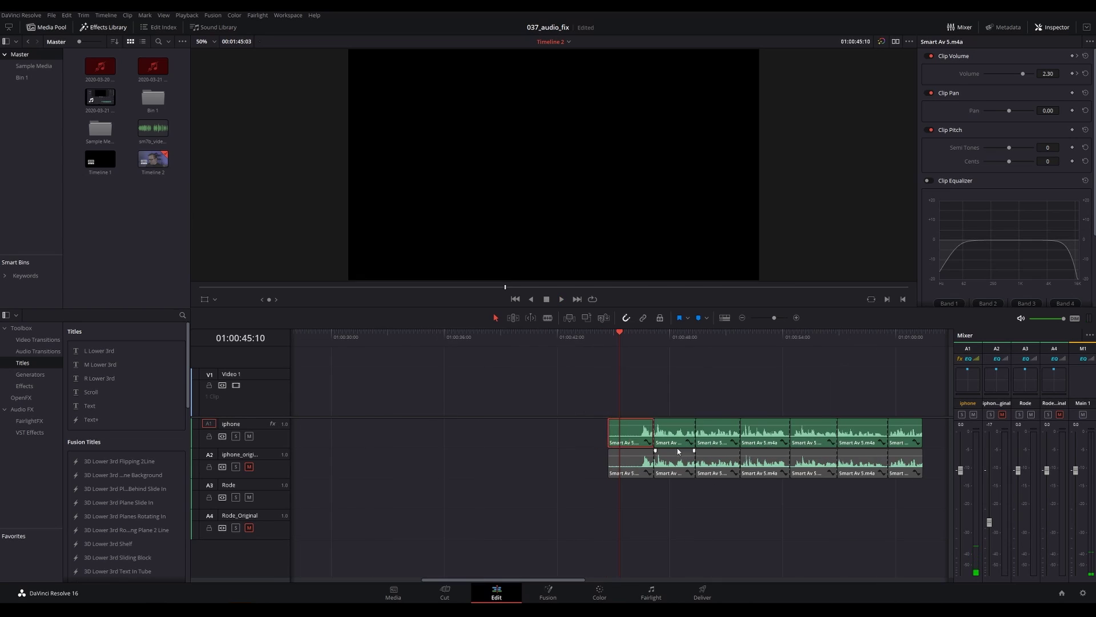
key(Delete)
key(Delete)
key(ctrl+z)
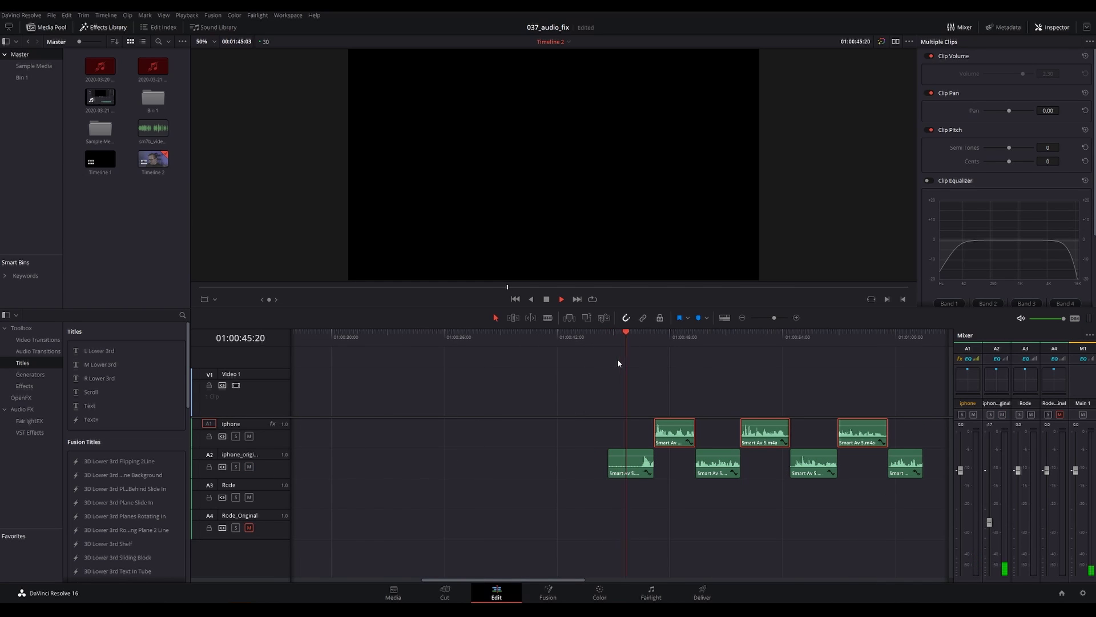
drag(920, 494, 610, 452)
drag(927, 423, 653, 421)
key(space)
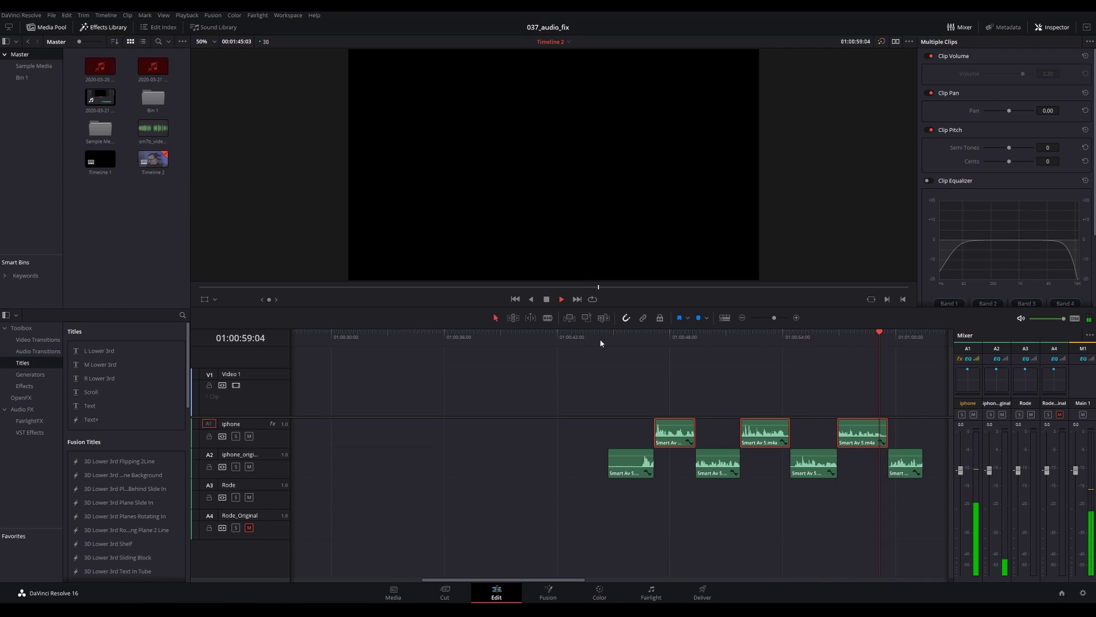
key(space)
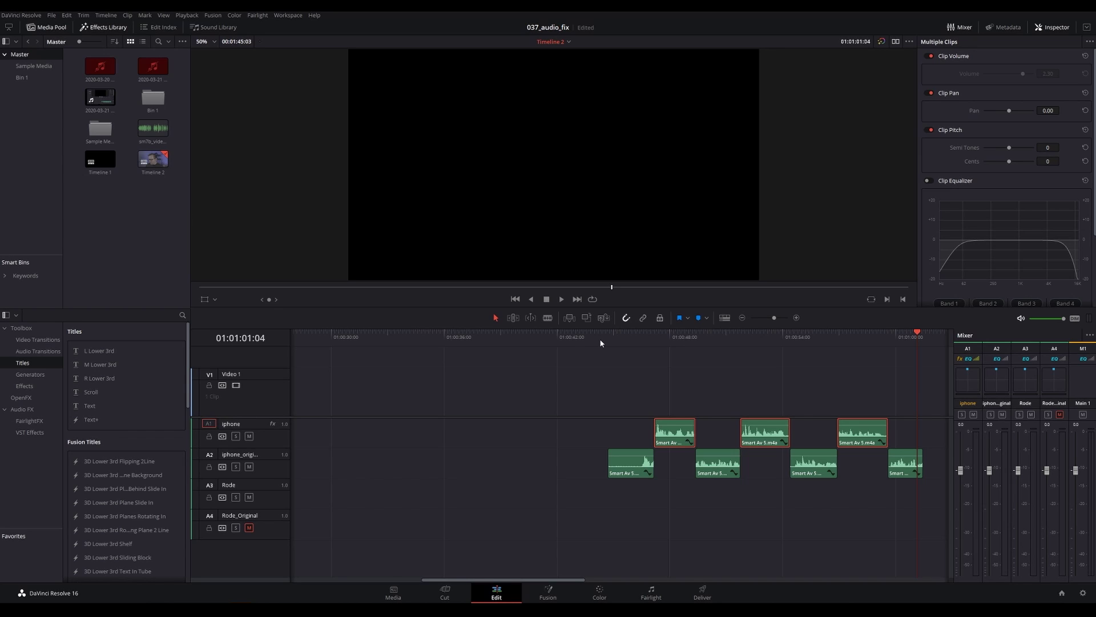
click(607, 340)
Step: Back on the Fairlight page, reopen the iphone EQ and inspect the band 6 and band 1 shapes
click(650, 592)
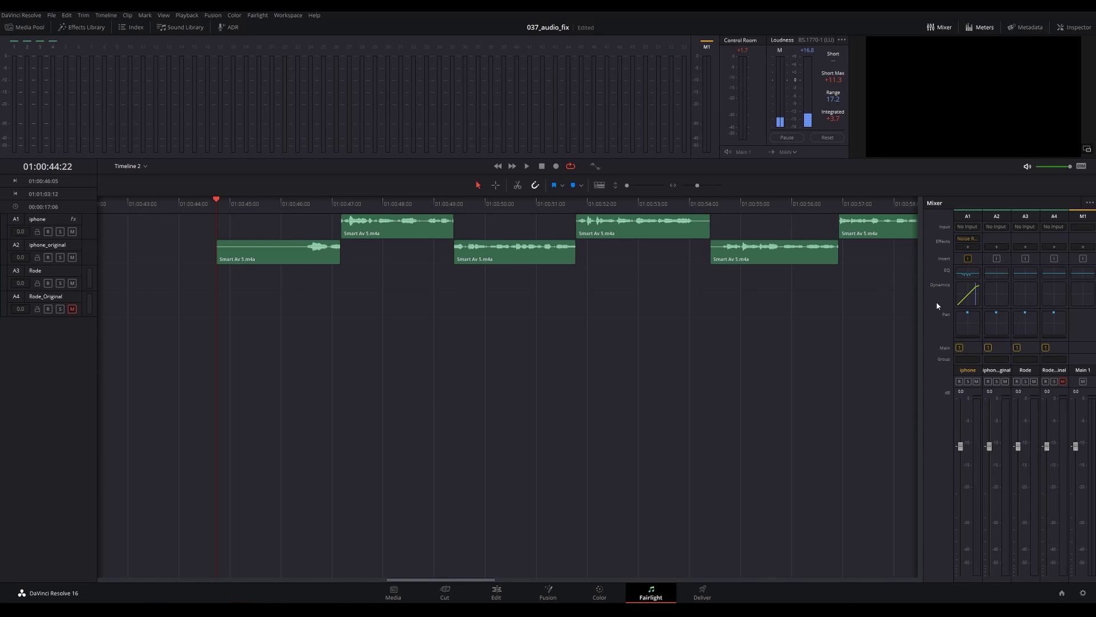
click(968, 273)
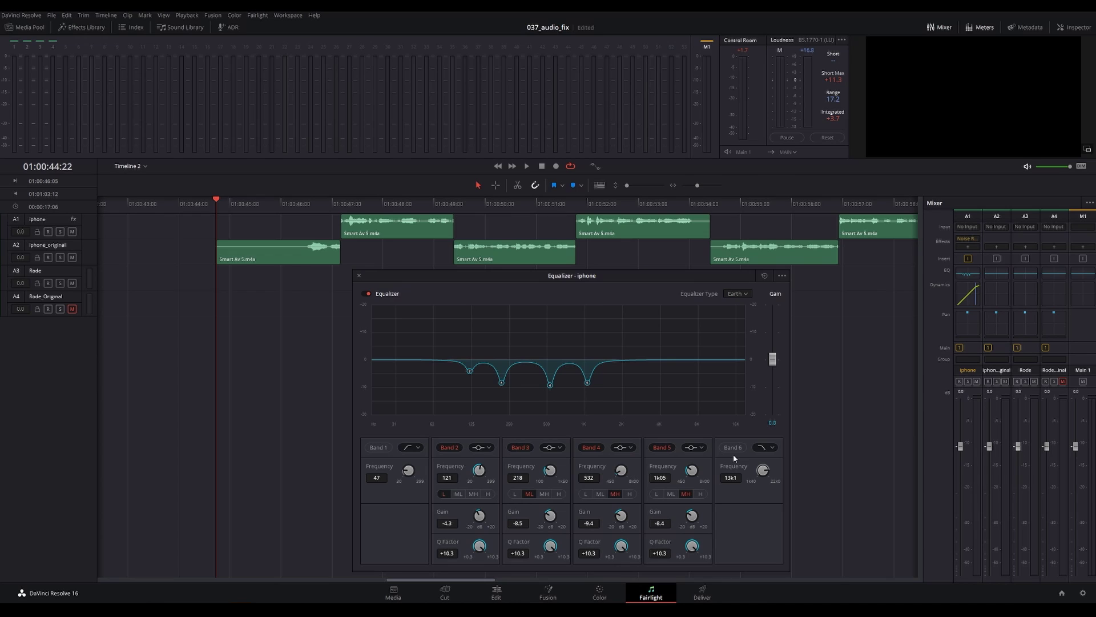
click(772, 448)
click(406, 447)
click(621, 289)
click(268, 17)
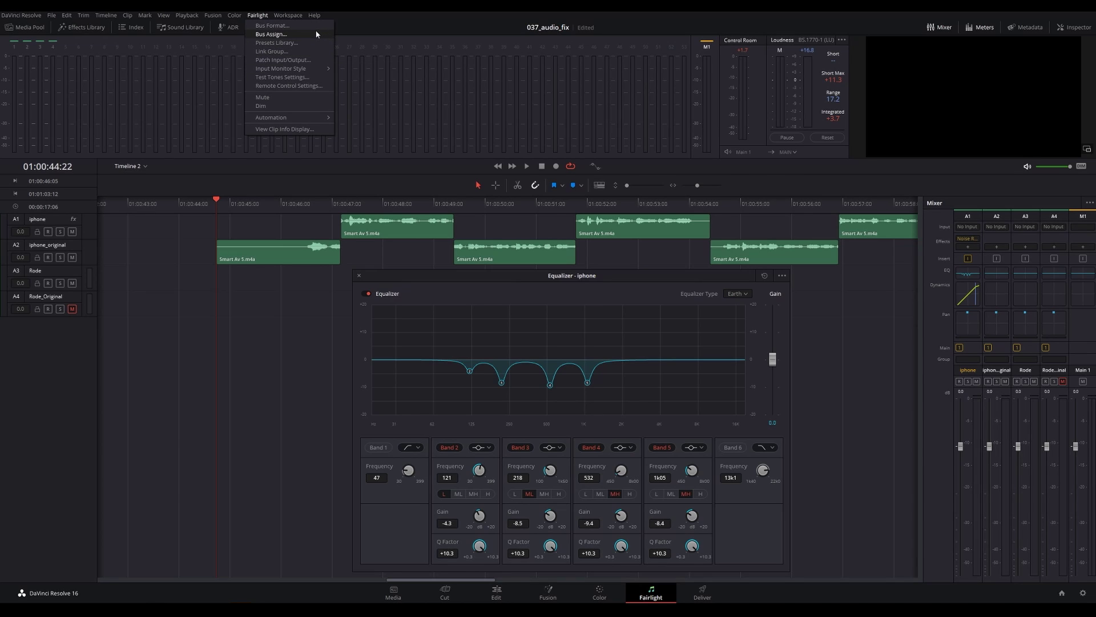
Step: Add a new Sub bus in the Bus Format settings
click(283, 26)
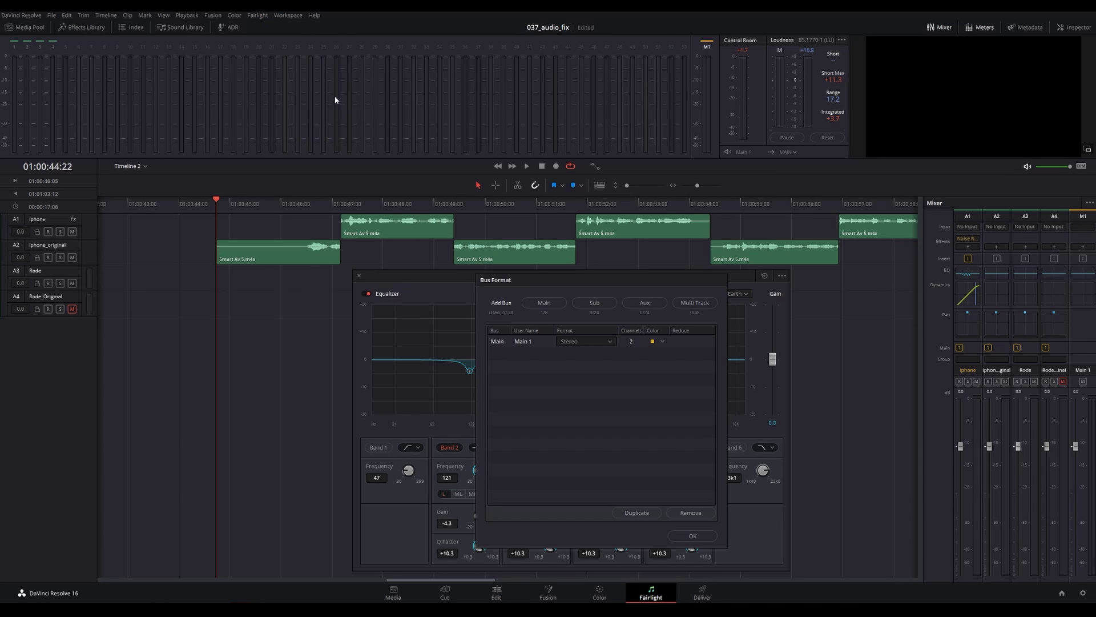
click(599, 304)
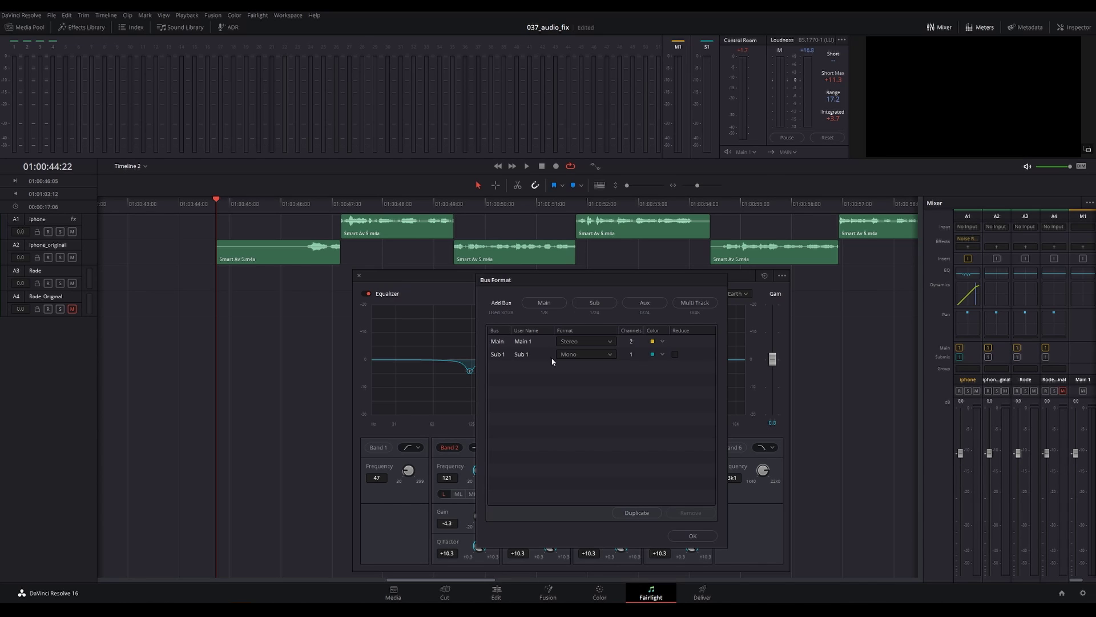
click(703, 535)
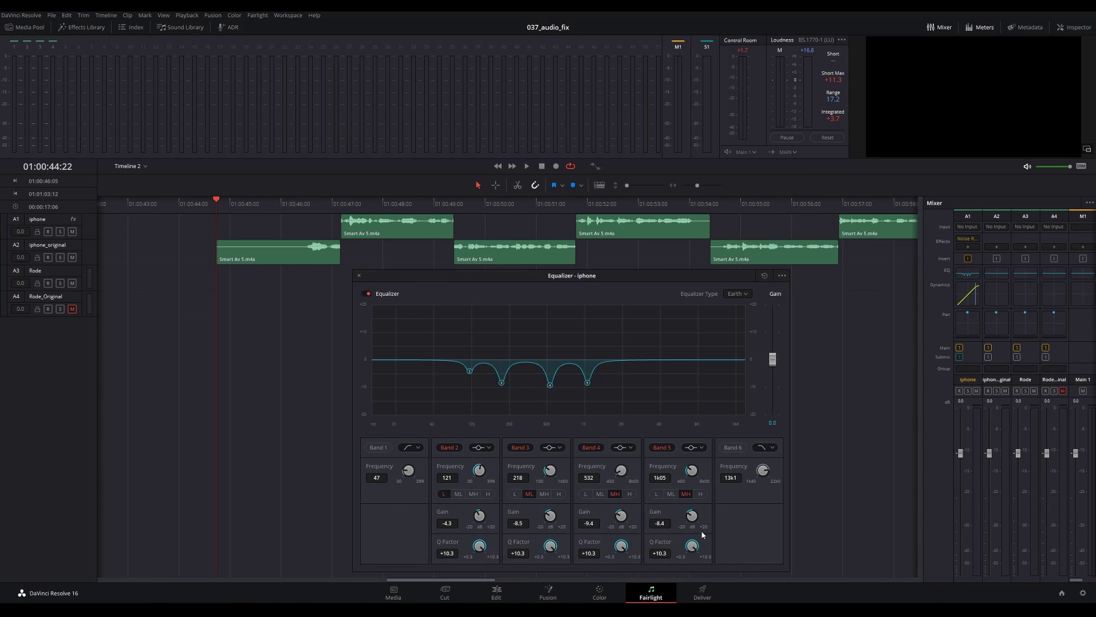
Step: In Bus Assign, route the iphone track from Main 1 to Sub 1 and save
click(257, 15)
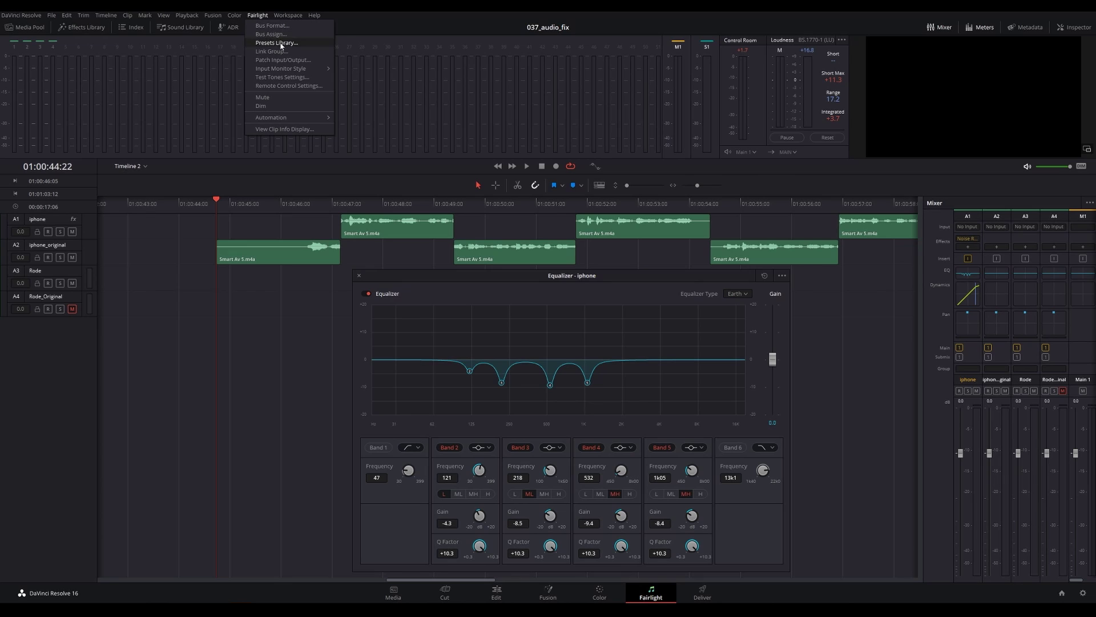
click(306, 54)
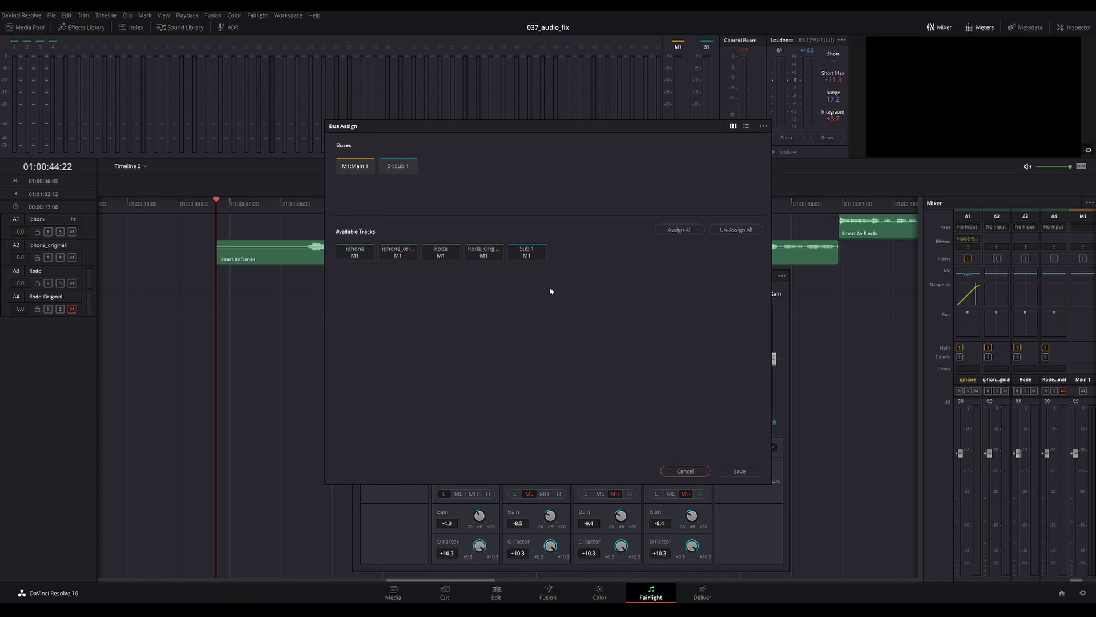
click(358, 256)
click(404, 166)
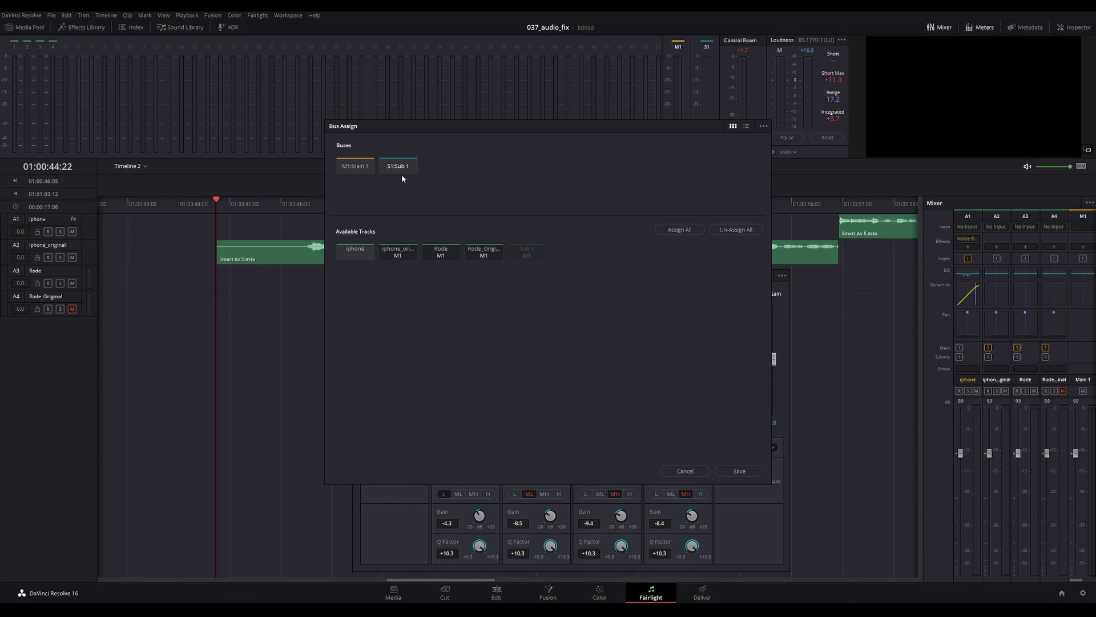
click(349, 253)
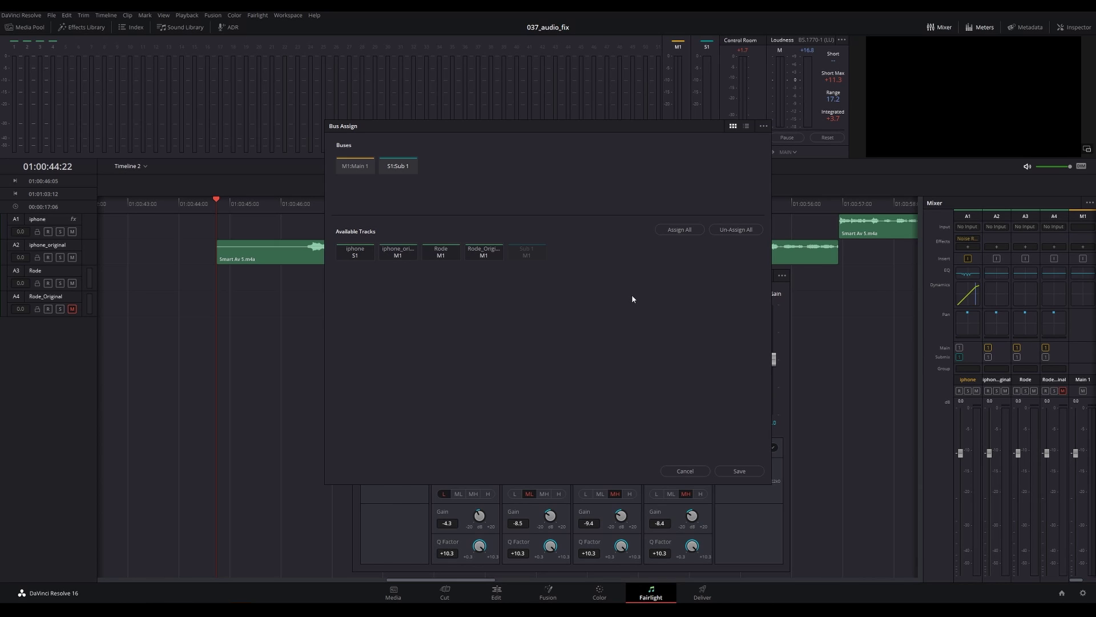
click(720, 470)
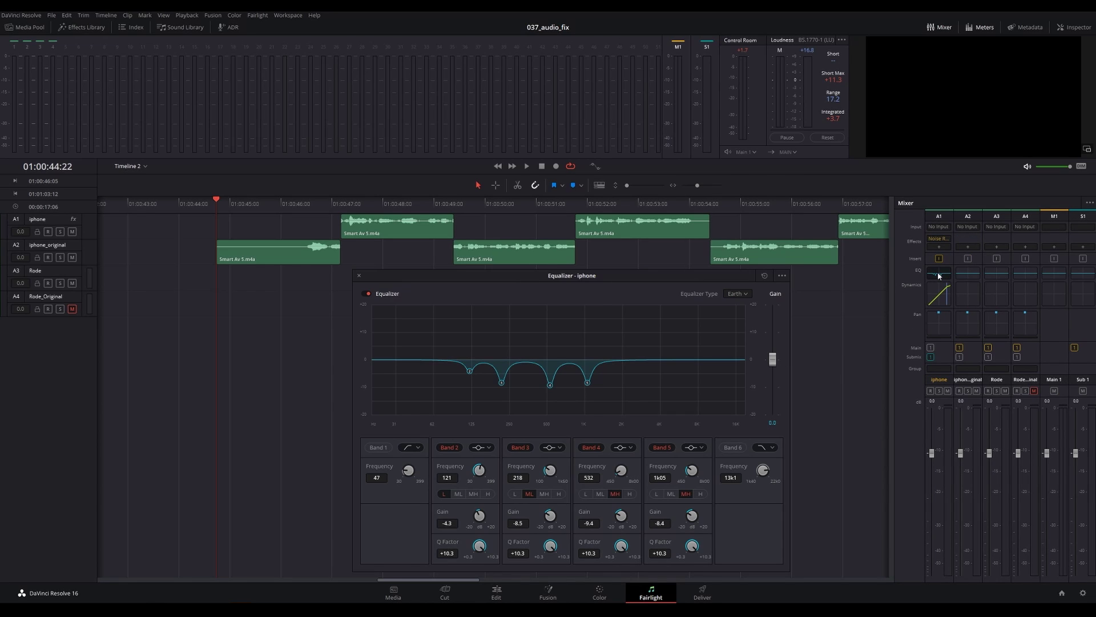
Step: Make bands 2 and 5 of the Sub 1 equalizer Bell filters
click(1087, 279)
drag(473, 280, 421, 246)
click(434, 413)
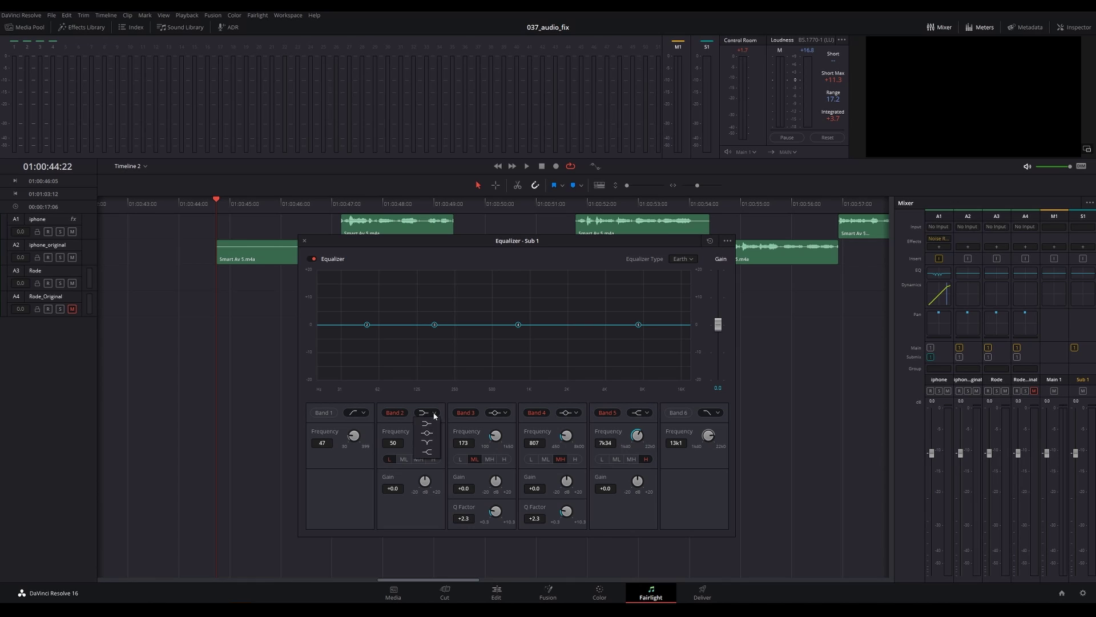
click(426, 431)
click(635, 413)
click(638, 433)
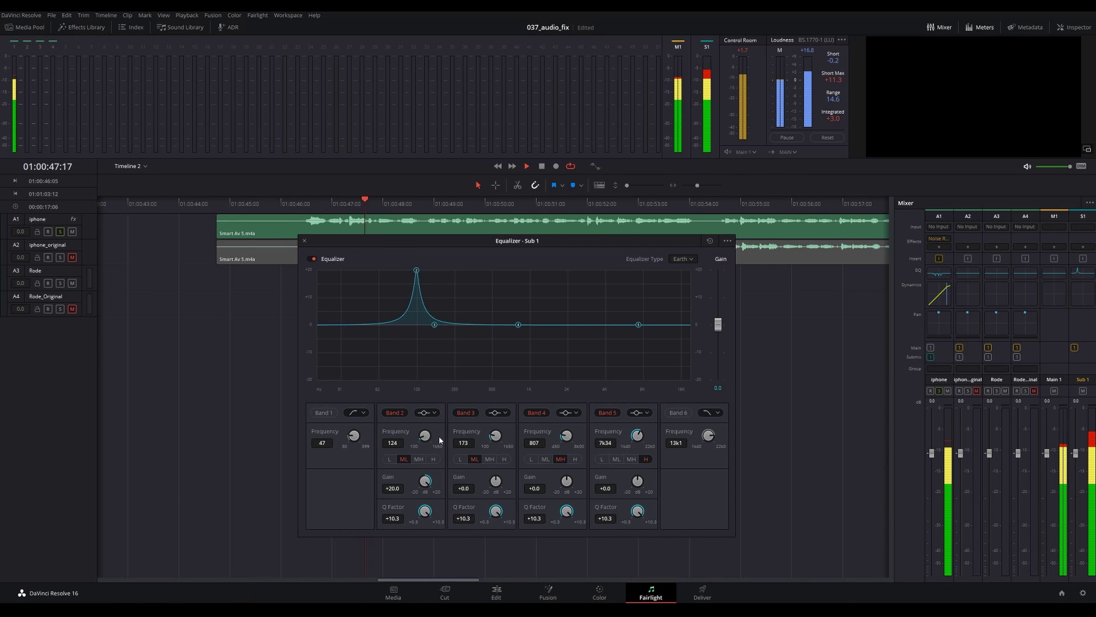
Step: Cut band 2 by 9.3 dB at 348 Hz and boost band 3 +20 dB near 790 Hz
drag(440, 439, 486, 444)
drag(429, 482, 340, 490)
drag(496, 479, 549, 481)
drag(495, 435, 571, 458)
Step: Turn Sub 1's band 3 boost into a -5.3 dB cut at 700 Hz
scroll(198, 352, down, 2)
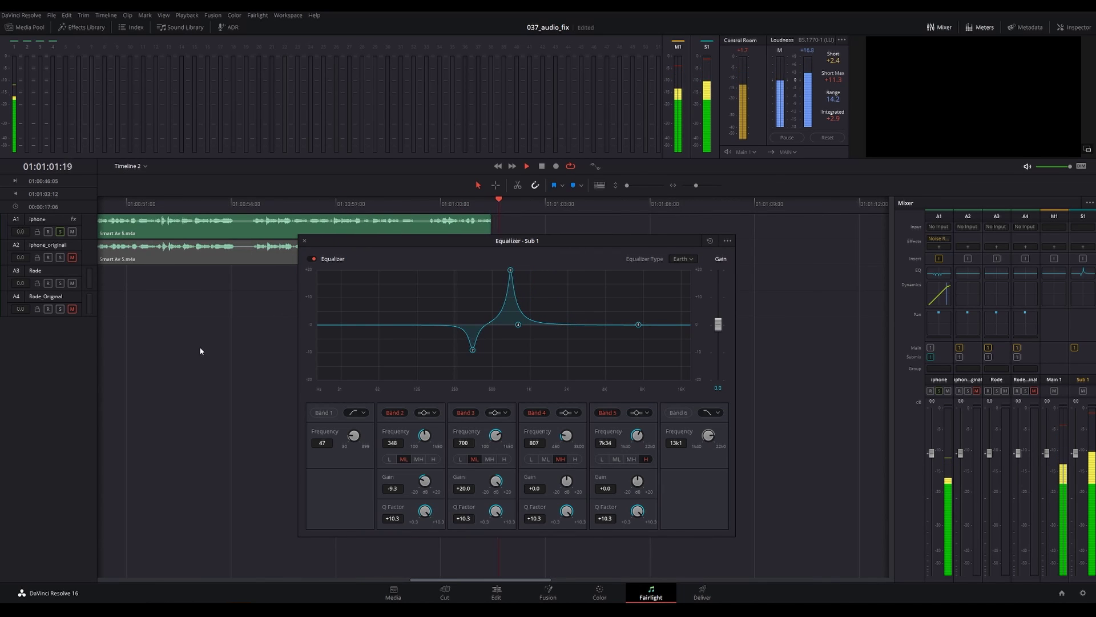
scroll(171, 257, down, 2)
click(146, 204)
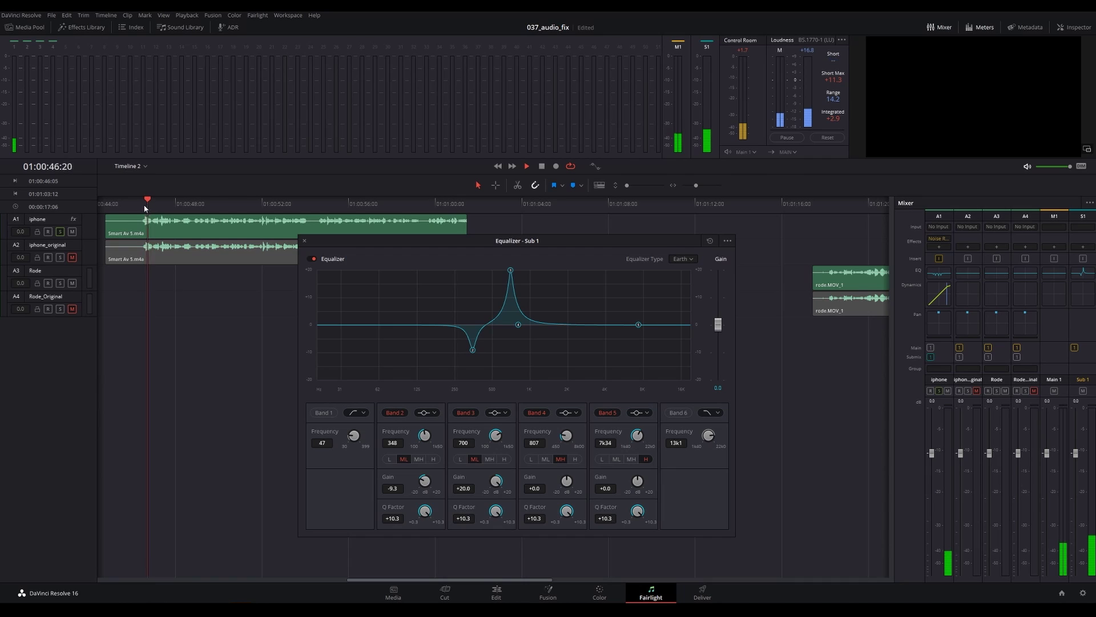
drag(496, 481, 421, 483)
drag(566, 481, 486, 479)
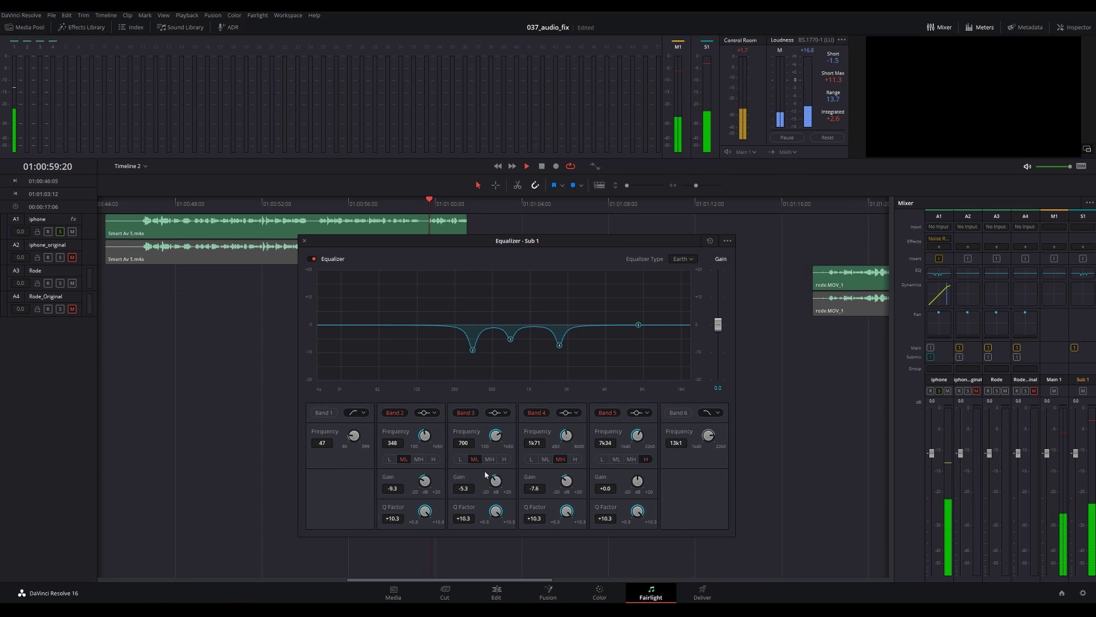
Step: Sweep a boosted band 5 toward 1.4 kHz, switch it to MH, and make it a small cut
click(134, 204)
drag(638, 481, 755, 494)
drag(646, 441, 552, 423)
click(631, 459)
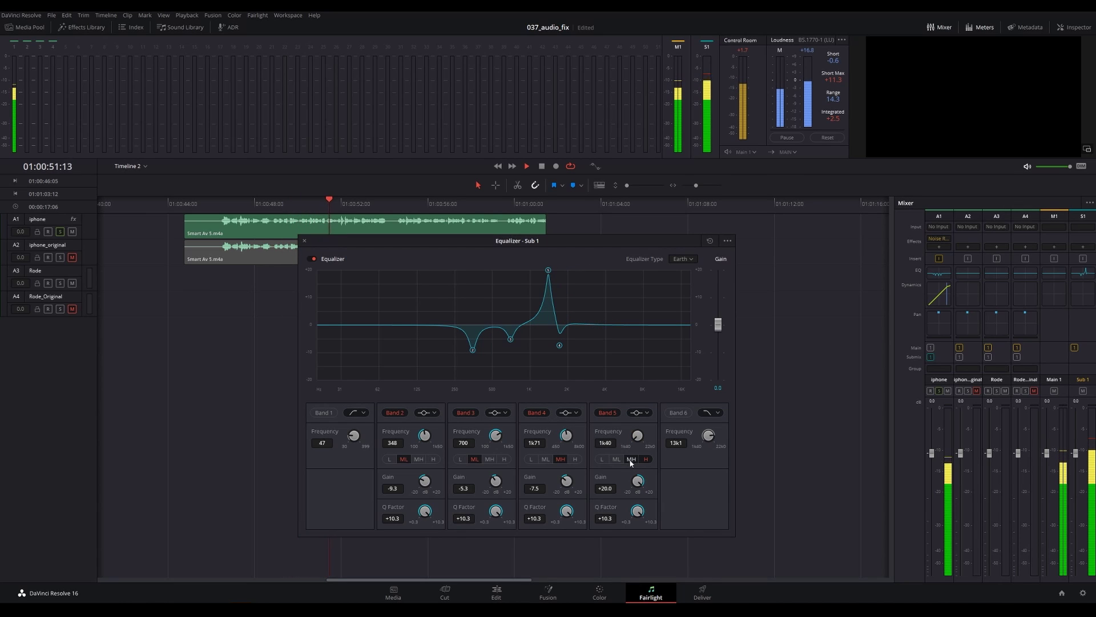
scroll(639, 435, up, 3)
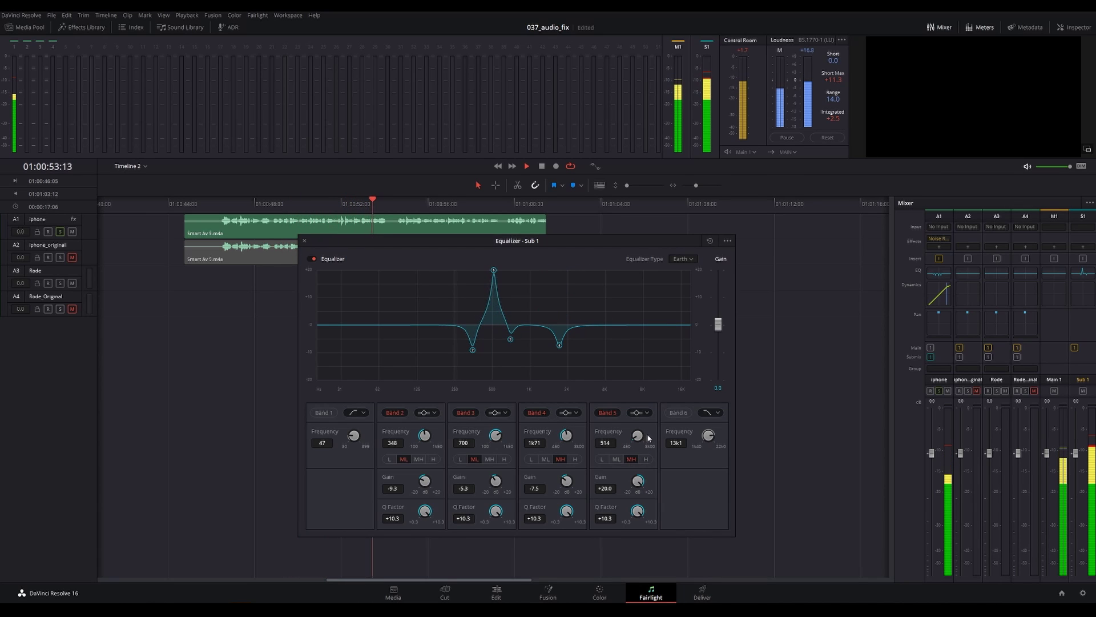
drag(644, 487, 570, 481)
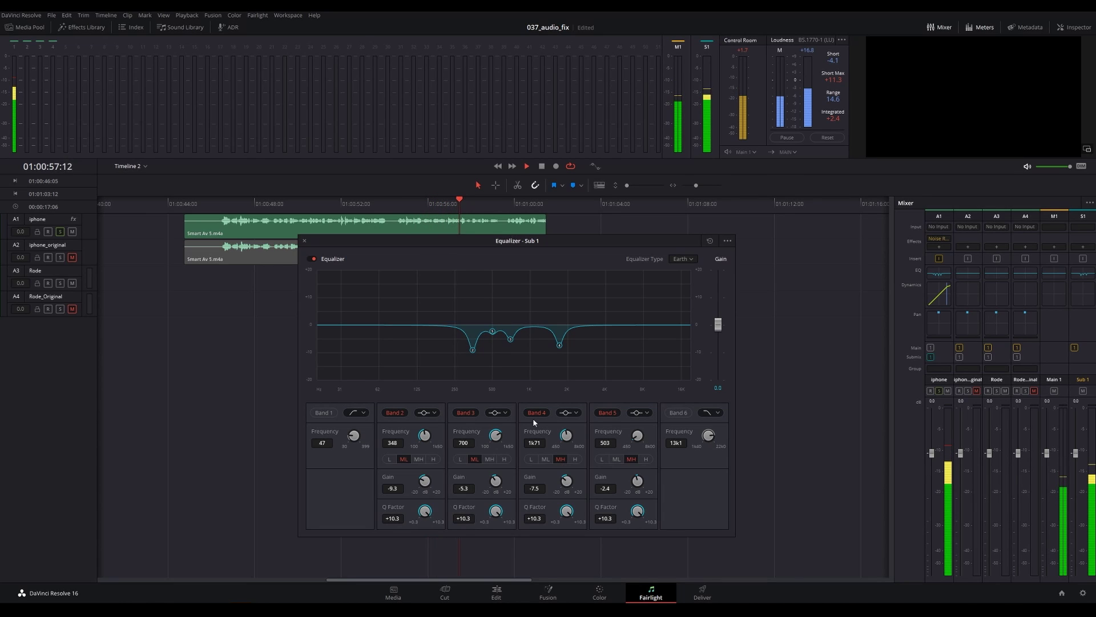
Step: Stop playback, save the project, and close the Sub 1 equalizer
key(space)
key(ctrl+s)
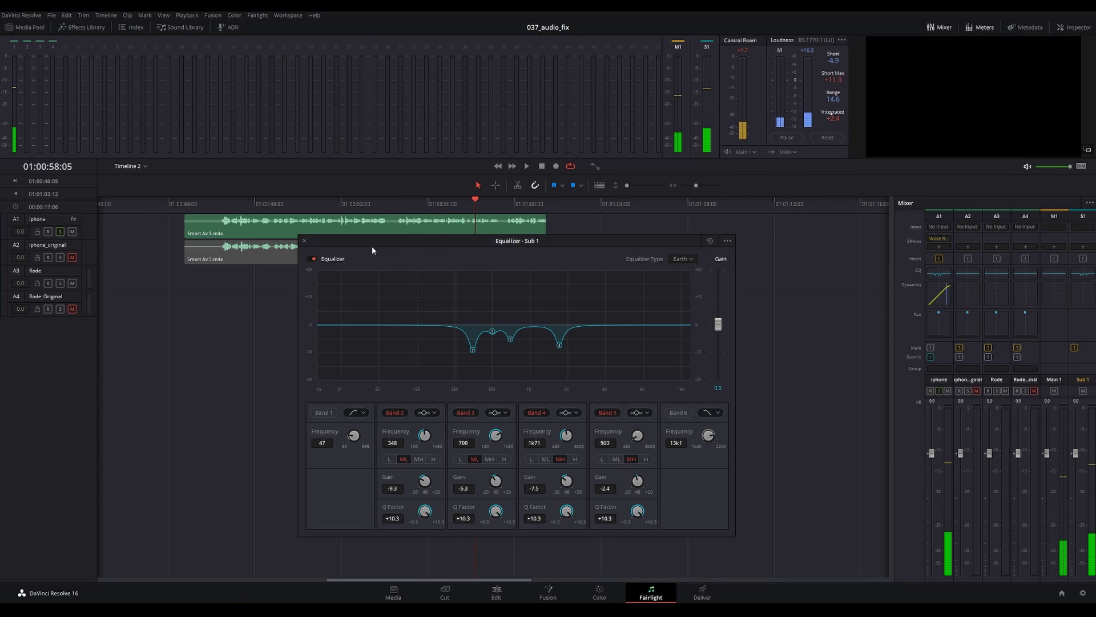
click(304, 241)
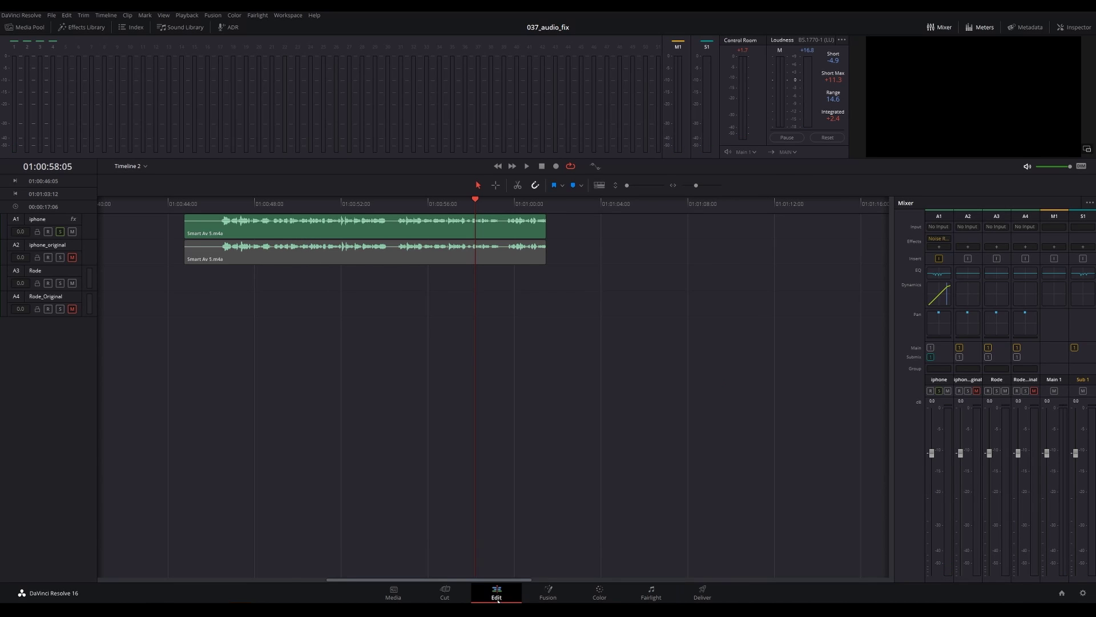
Step: On the Edit page, blade the iphone clips at seven pauses and iphone_original at three
click(496, 594)
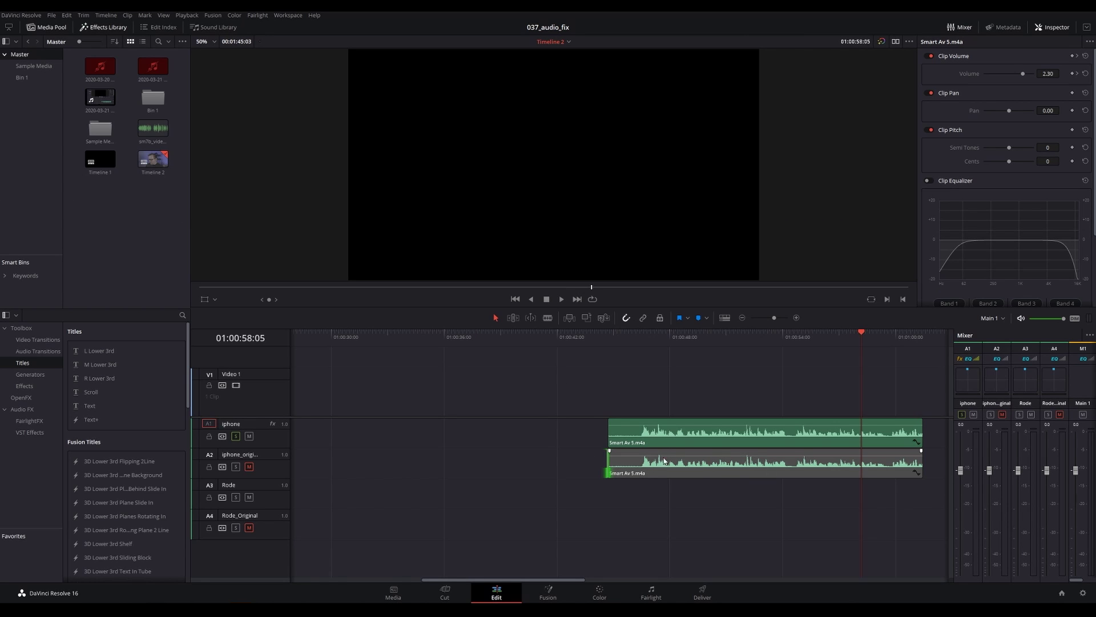
key(b)
click(659, 434)
click(690, 434)
click(729, 434)
click(776, 433)
click(820, 433)
click(861, 434)
click(886, 434)
click(776, 463)
click(729, 464)
click(690, 464)
Step: Delete two alternating pieces from each of iphone and iphone_original, then play the edit
key(a)
click(674, 464)
ctrl+click(752, 464)
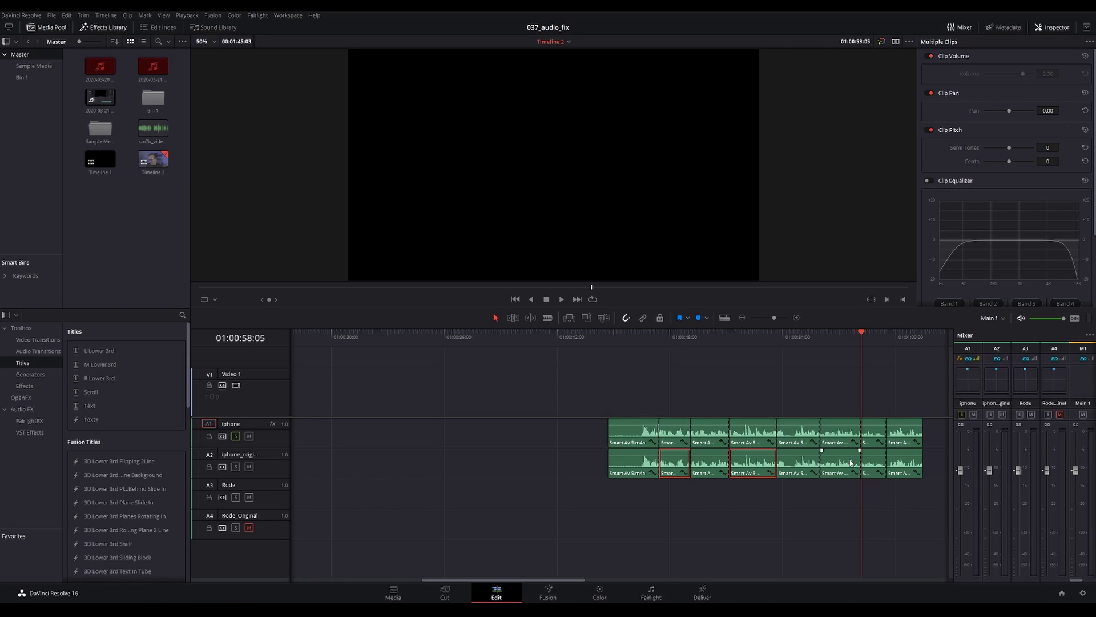
ctrl+click(710, 434)
ctrl+click(634, 434)
key(Delete)
click(598, 343)
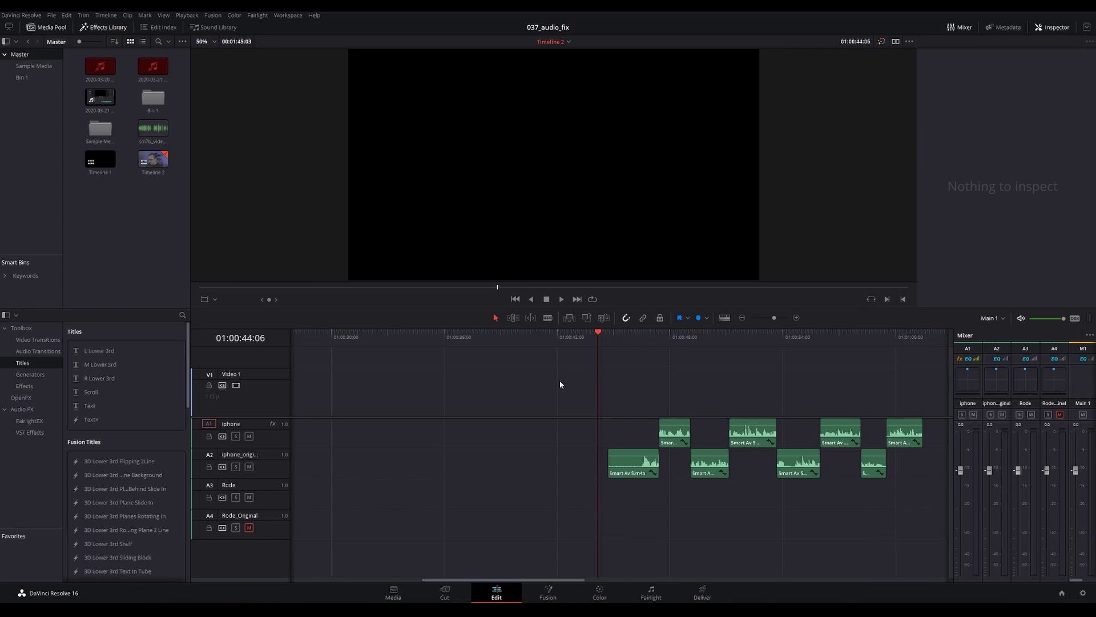
key(space)
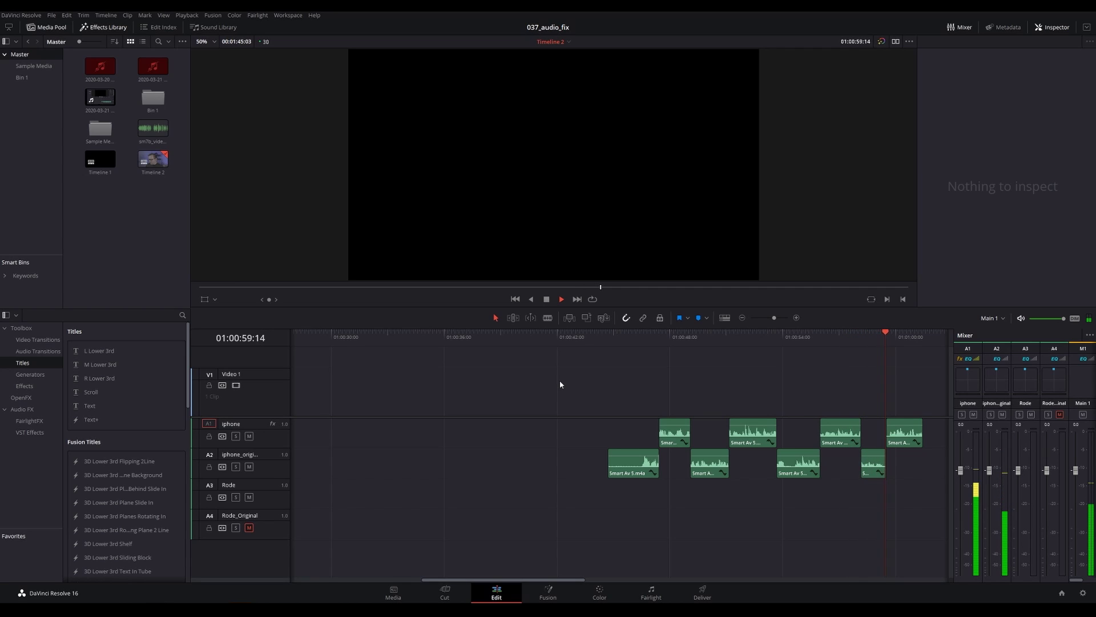
Step: Stop playback, deselect the iPhone clip, and move the playhead to the start of rode.MOV at 01:01:17:12
key(space)
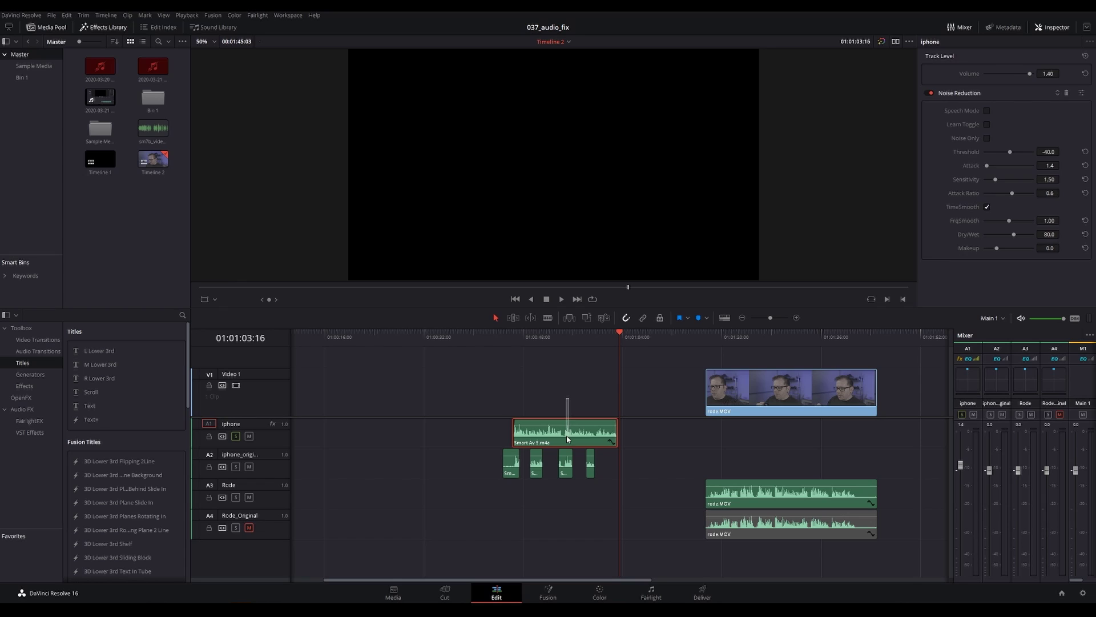
click(564, 391)
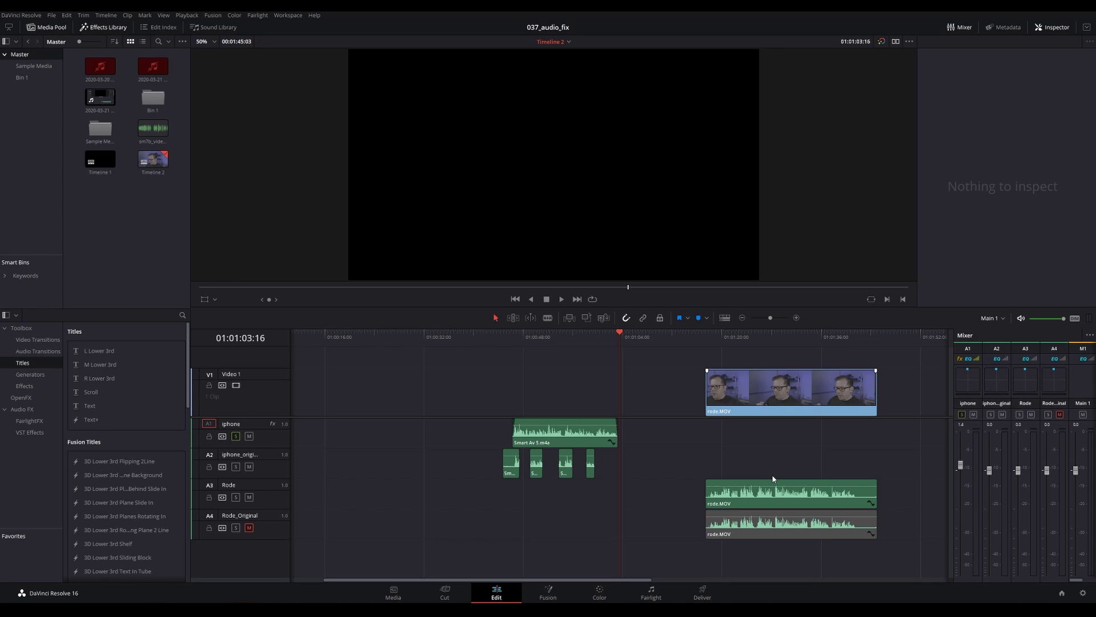
click(255, 483)
click(706, 341)
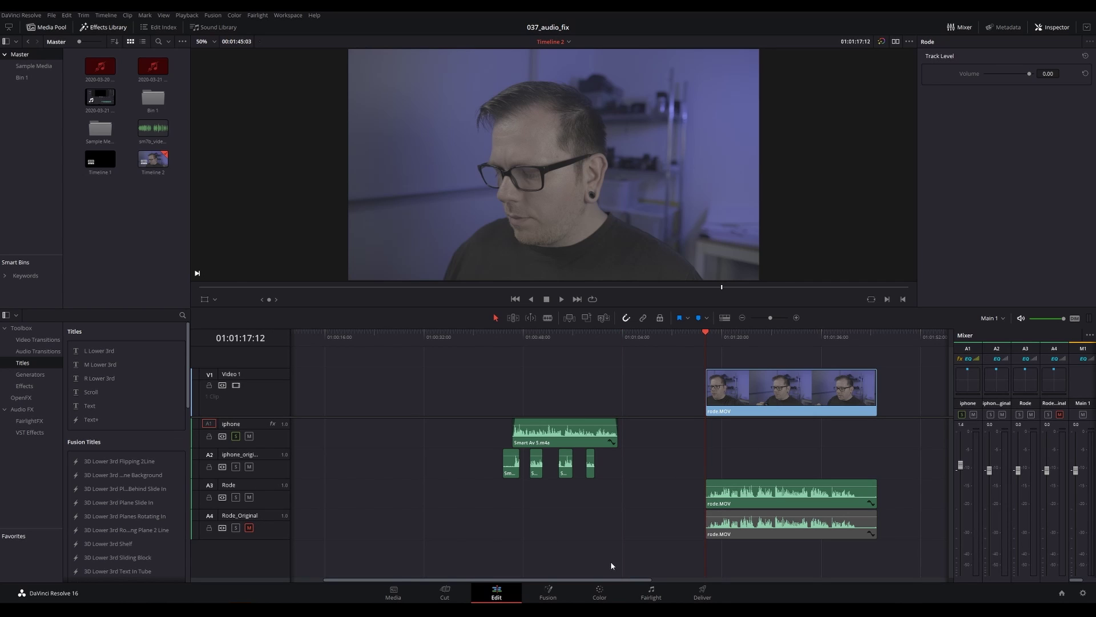
Step: On the Fairlight page, open the Rode track's equalizer and return the playhead to 01:01:17:12
click(651, 592)
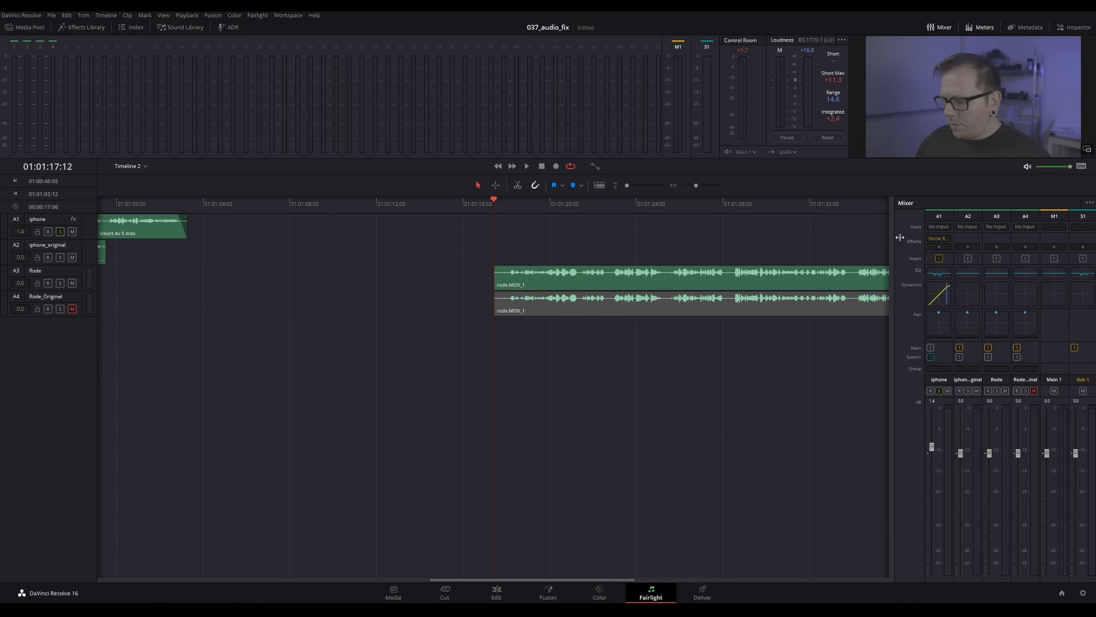
click(996, 272)
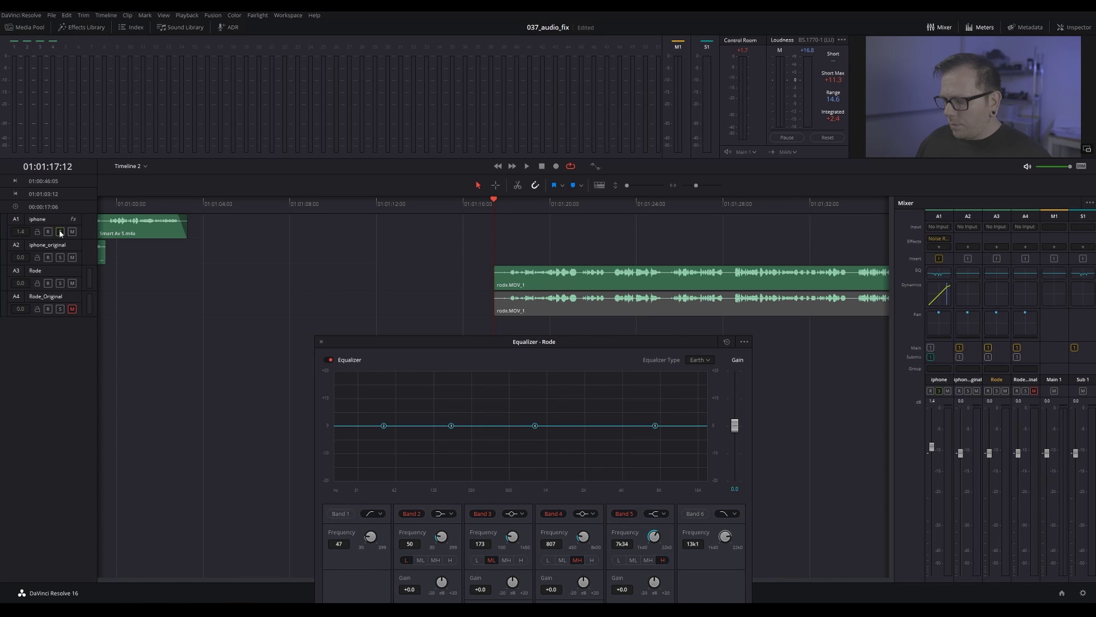
drag(613, 348, 645, 349)
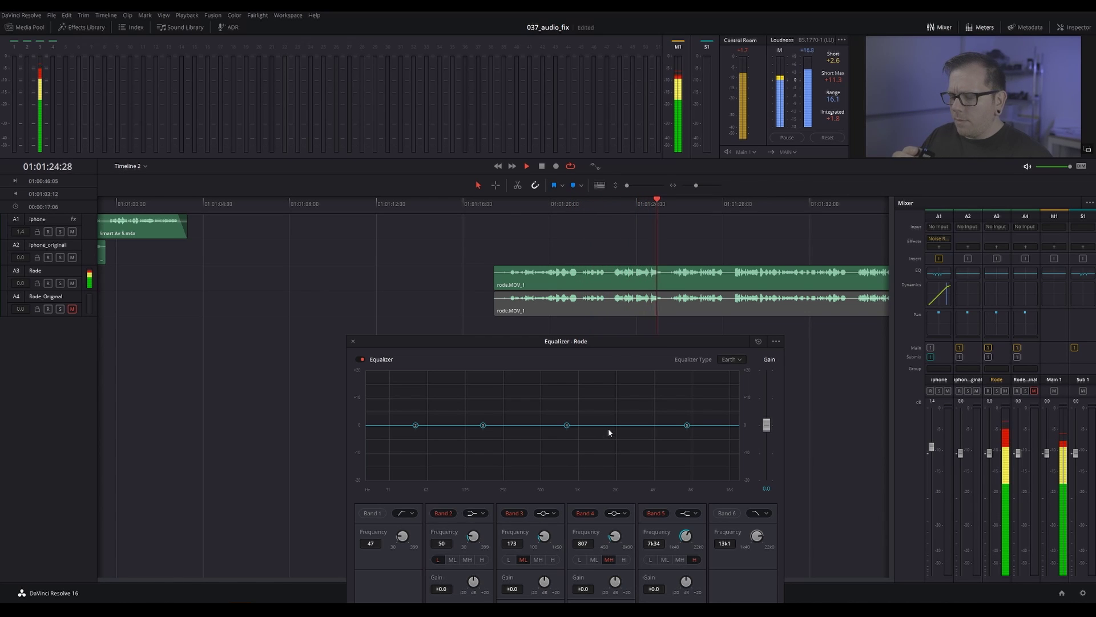
key(space)
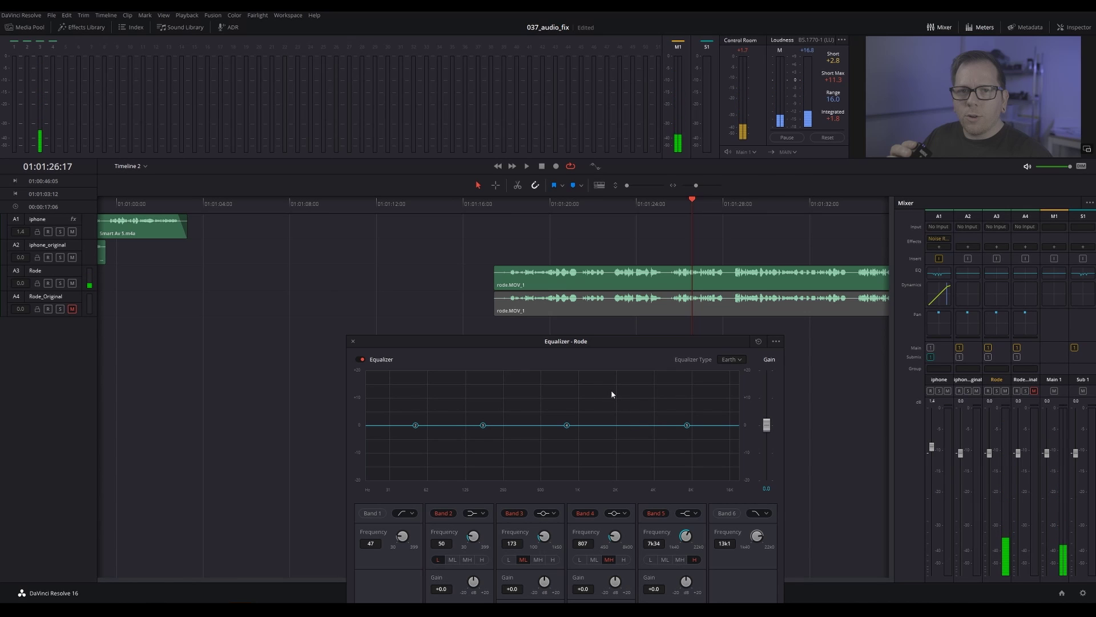
drag(593, 354, 639, 343)
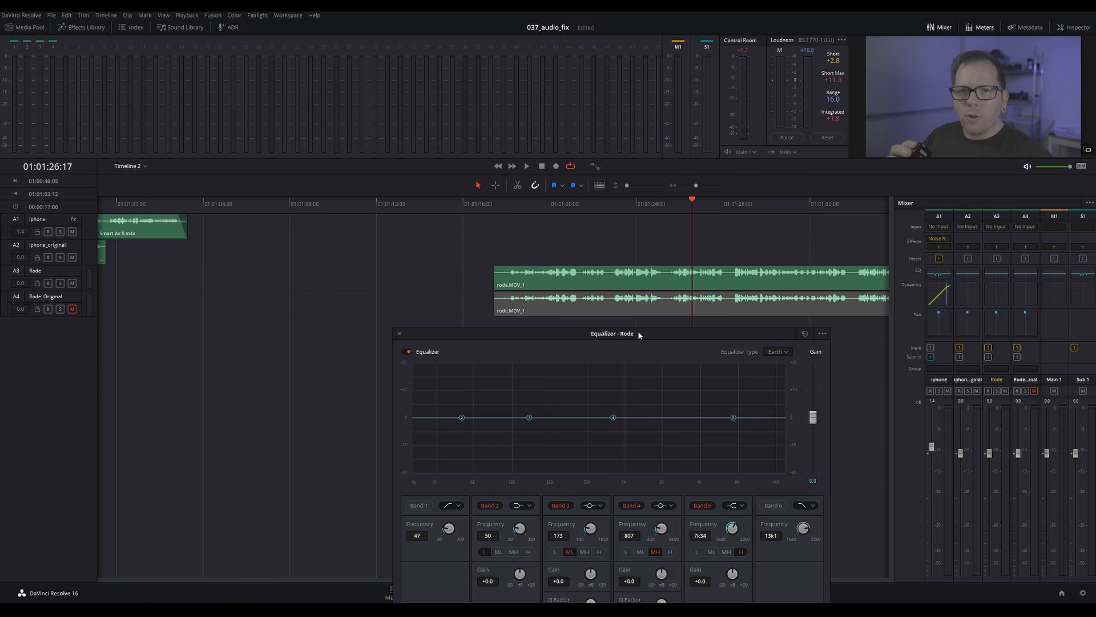
click(493, 204)
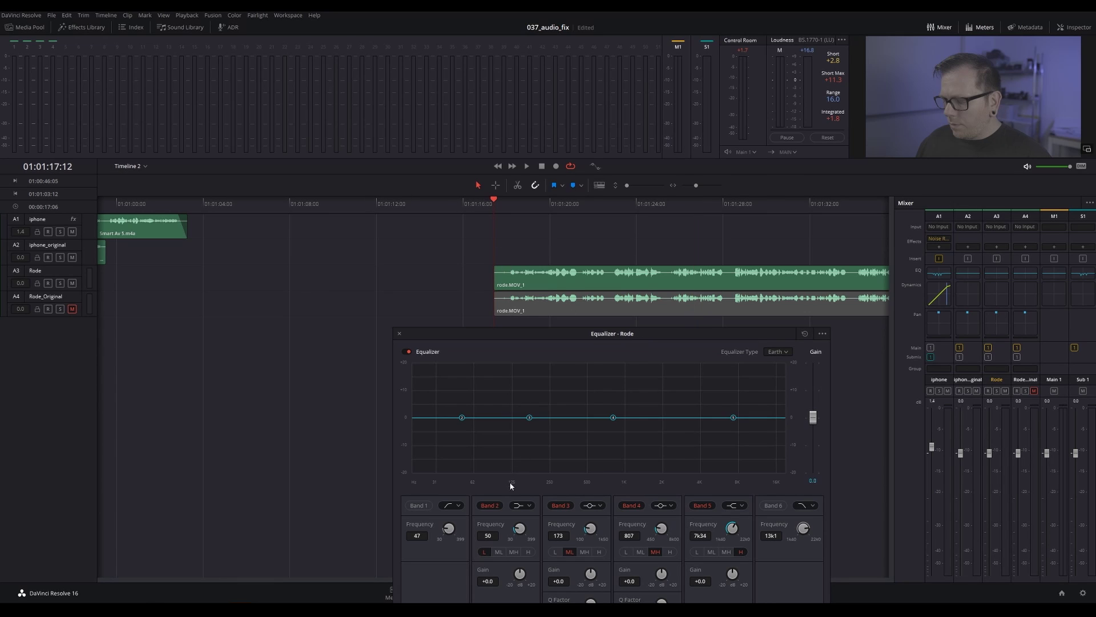
Step: Set EQ bands 2 and 5 to Bell filters and start playback to listen
click(522, 505)
click(521, 520)
click(742, 526)
drag(695, 339, 686, 272)
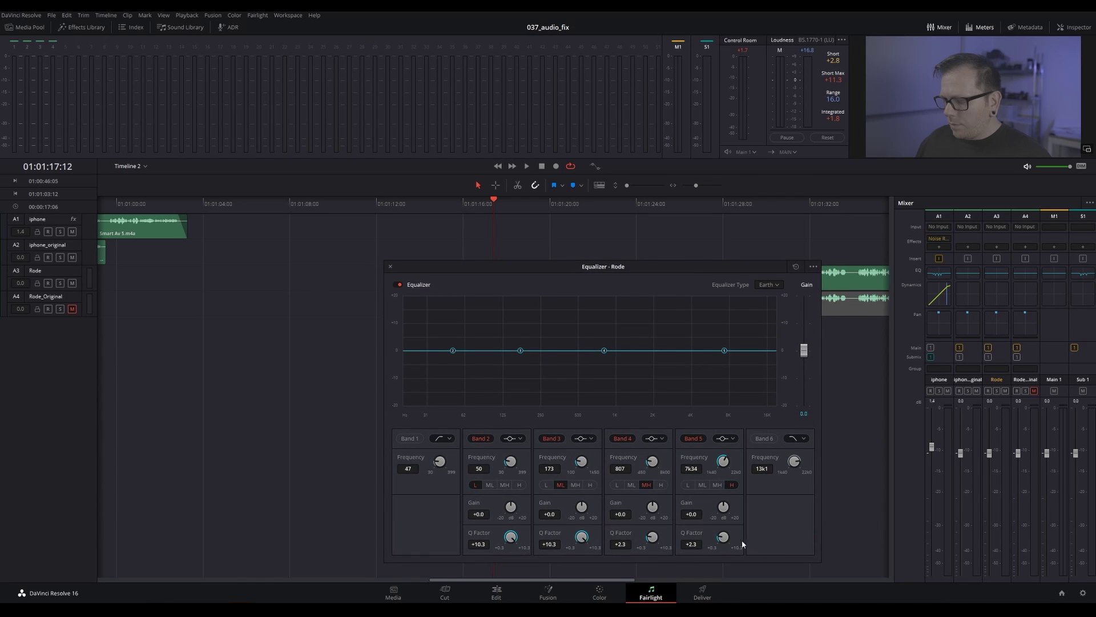
key(space)
drag(554, 294, 607, 359)
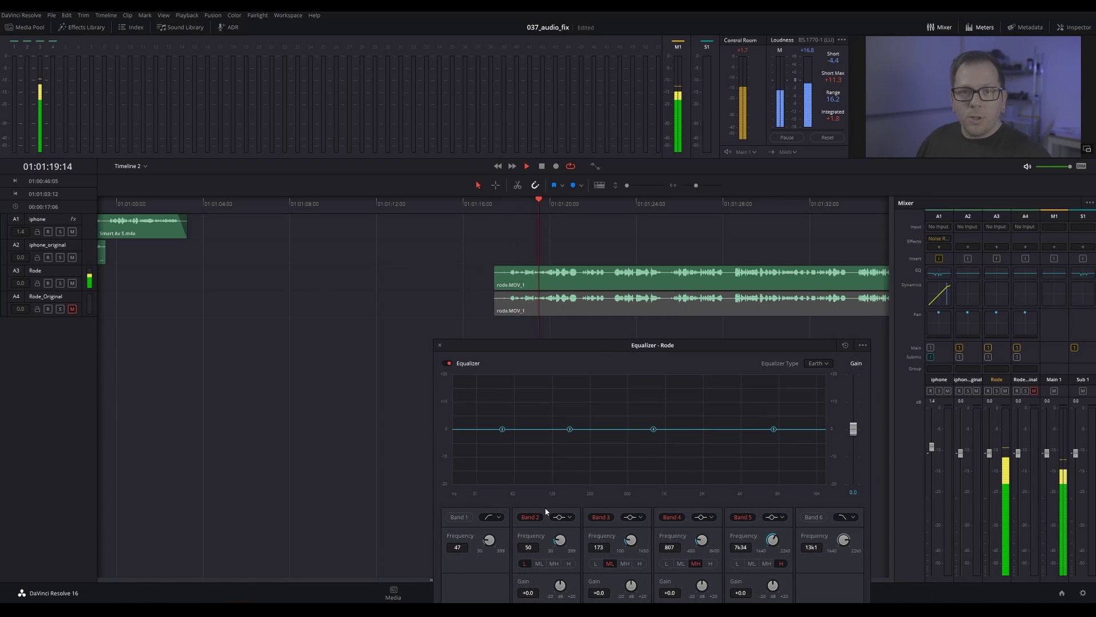
Step: Notch band 2 at 316 Hz by -9.4 dB and sweep band 3 to 537 Hz
drag(561, 584, 665, 548)
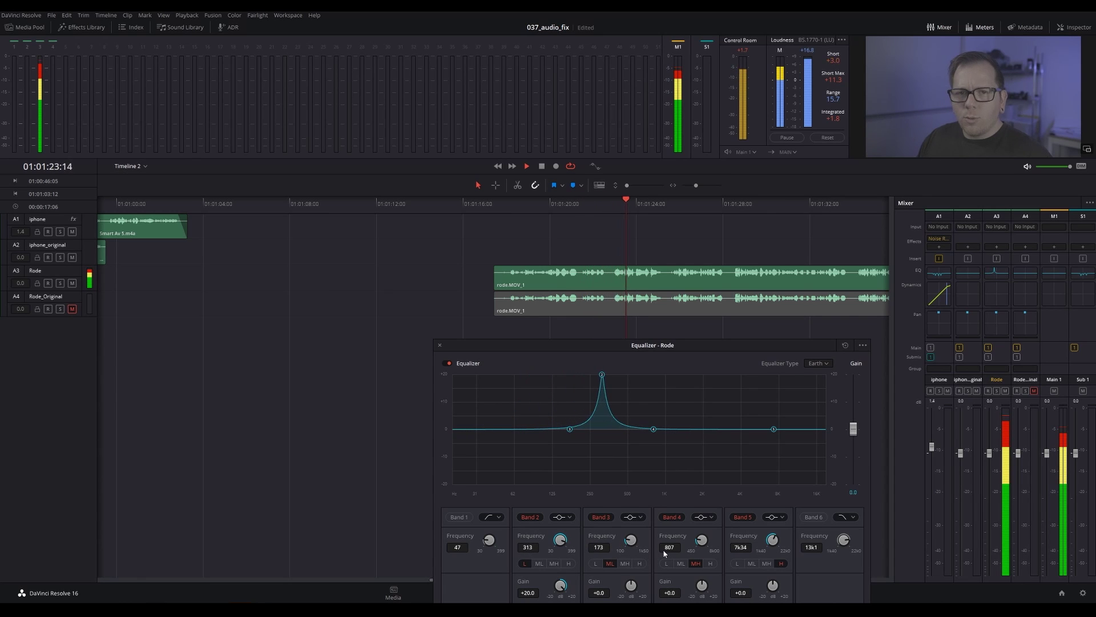
drag(603, 353, 582, 260)
drag(541, 496, 448, 502)
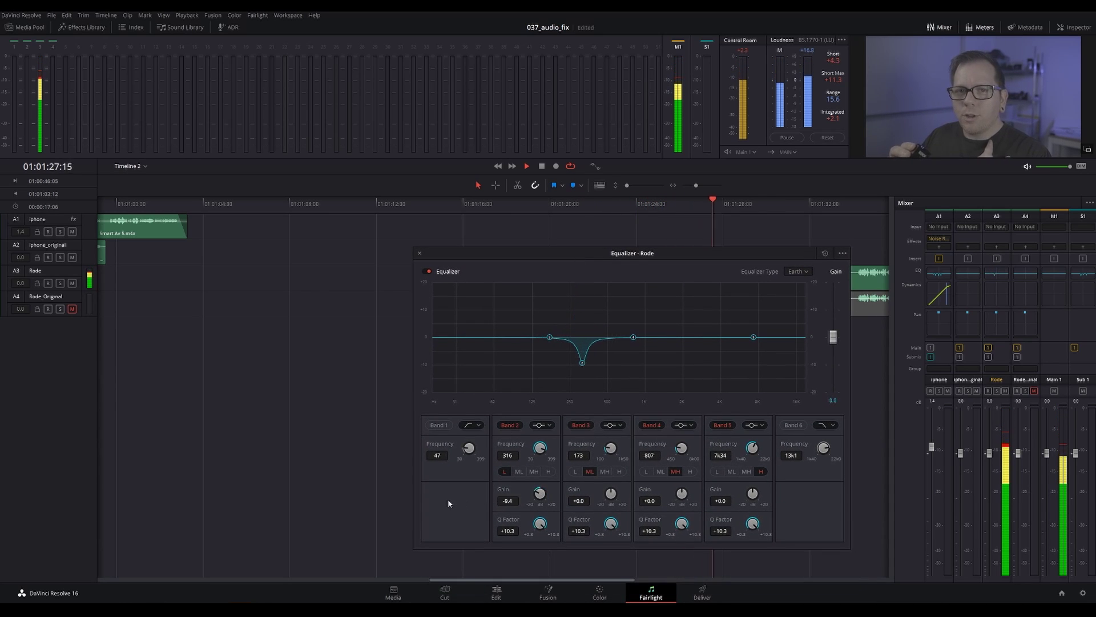
drag(617, 499, 657, 497)
drag(611, 448, 532, 482)
Step: Cut band 4 at 999 Hz by -9.4 dB and band 5 at 1.85 kHz
drag(687, 492, 776, 483)
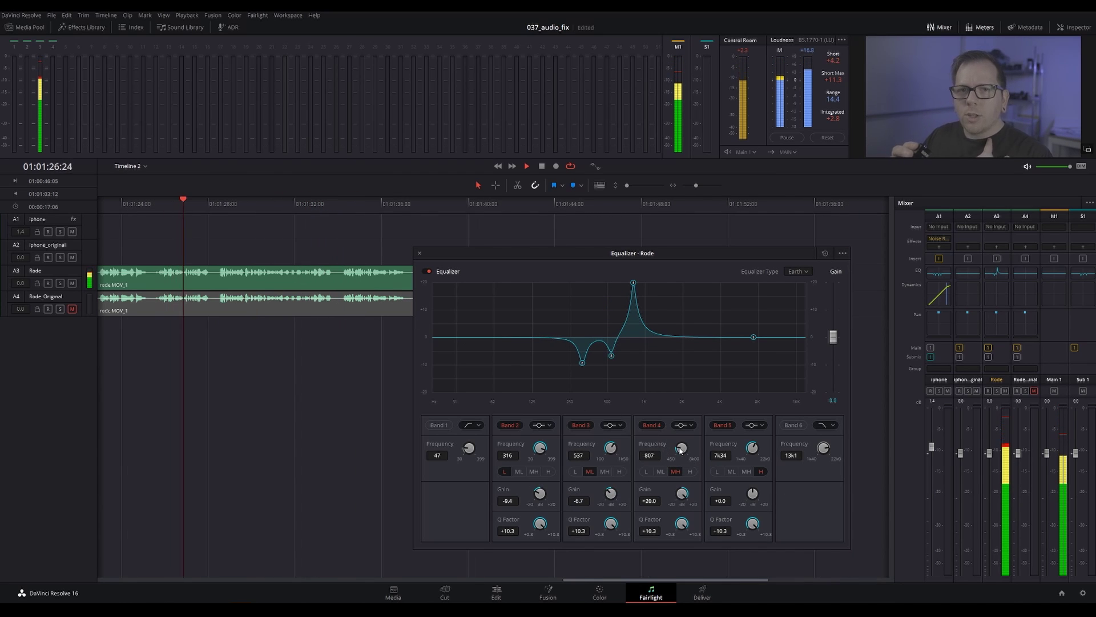
drag(681, 450, 688, 450)
drag(682, 492, 633, 495)
drag(733, 495, 816, 486)
drag(752, 447, 686, 446)
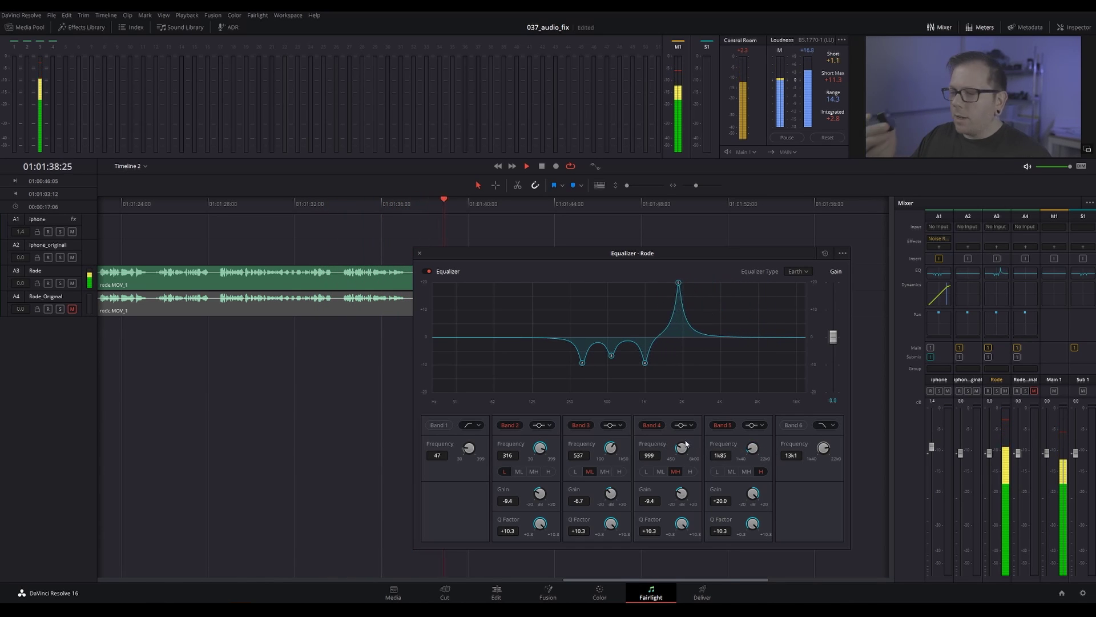
click(158, 204)
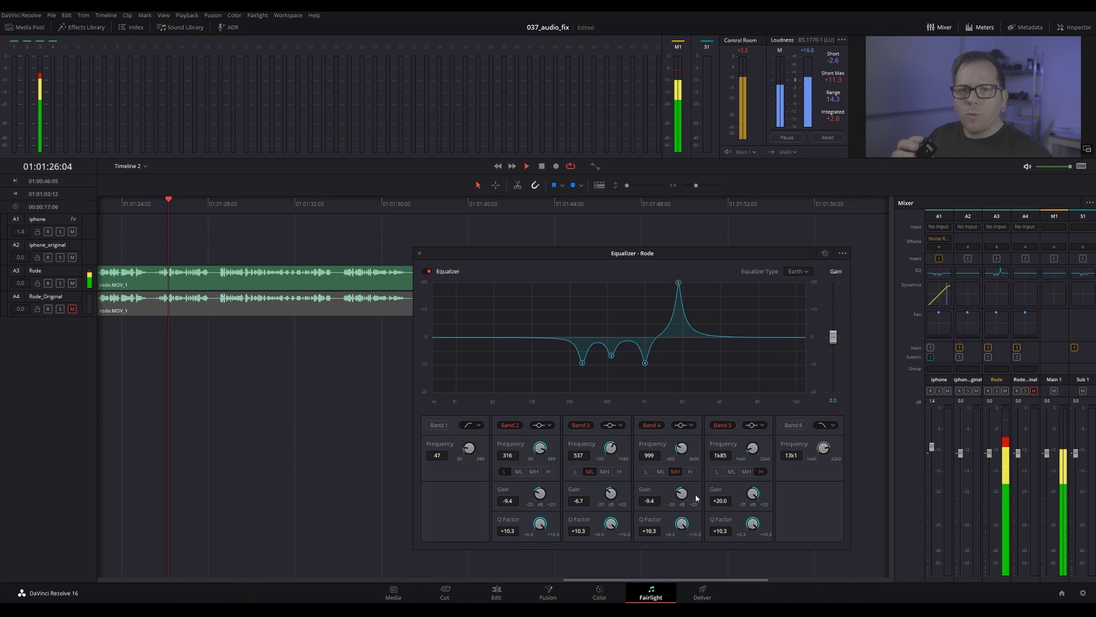
drag(752, 492, 718, 508)
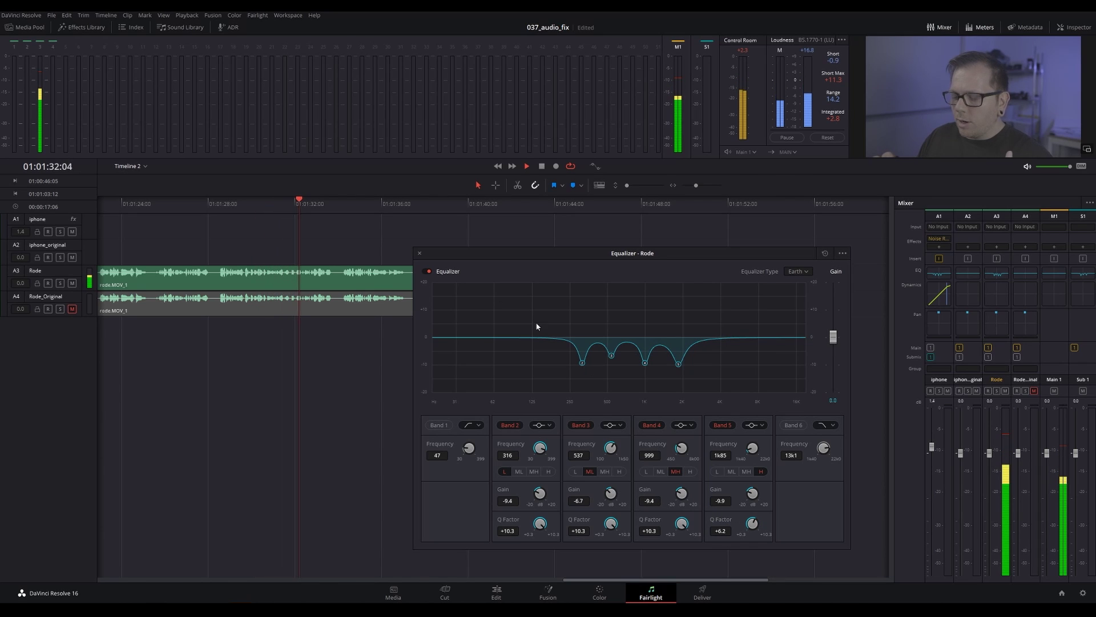
Step: Compare the EQ against bypass, close the equalizer, and save the project
click(427, 271)
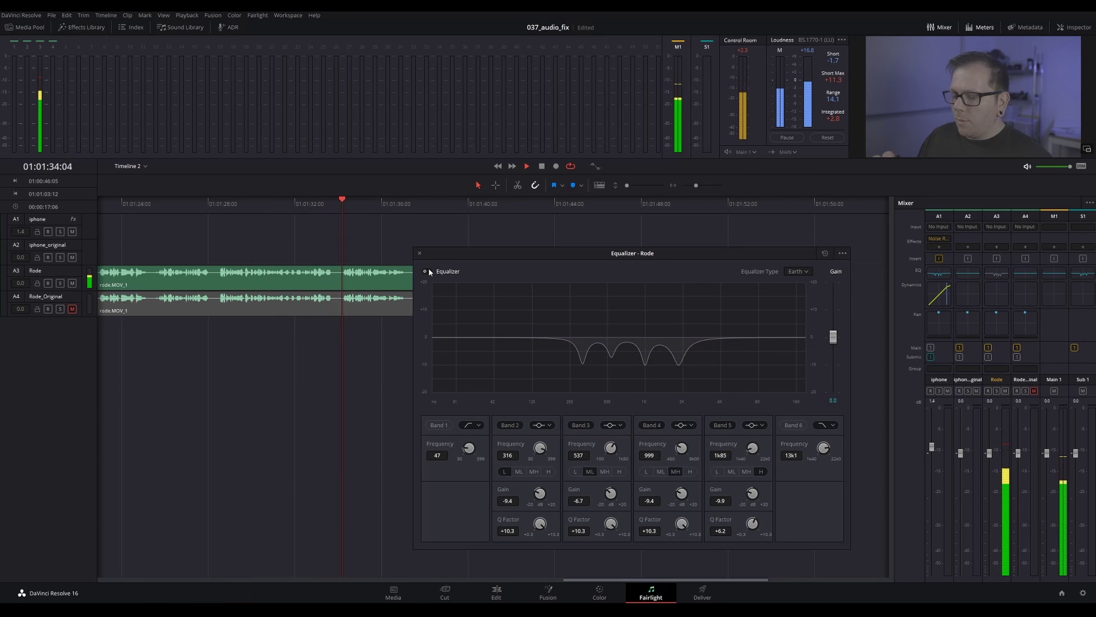
click(427, 271)
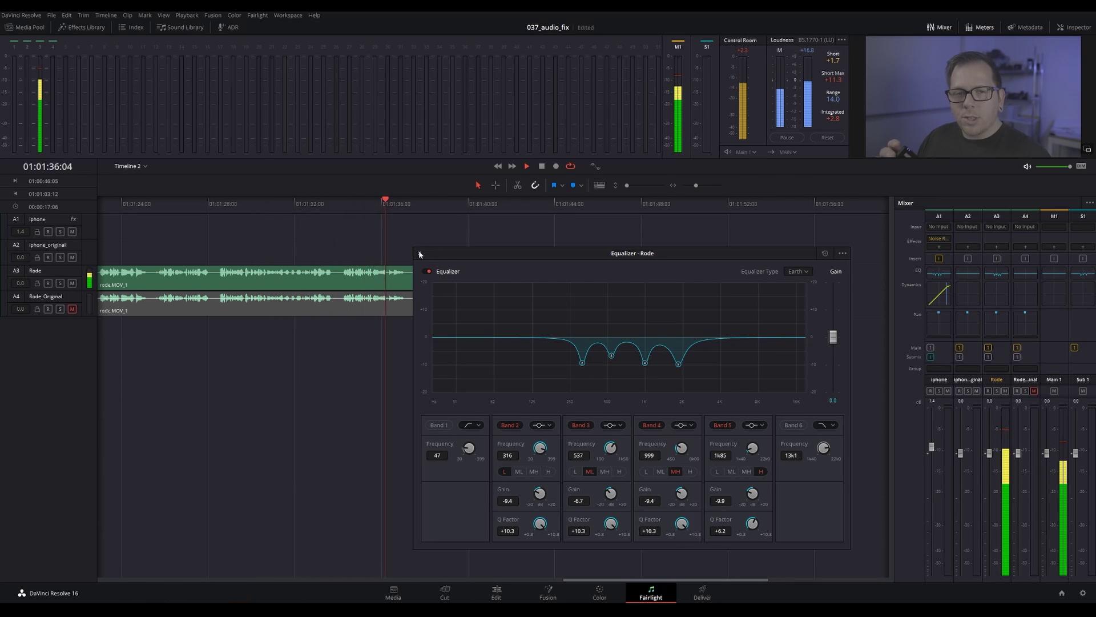
click(420, 253)
key(ctrl+s)
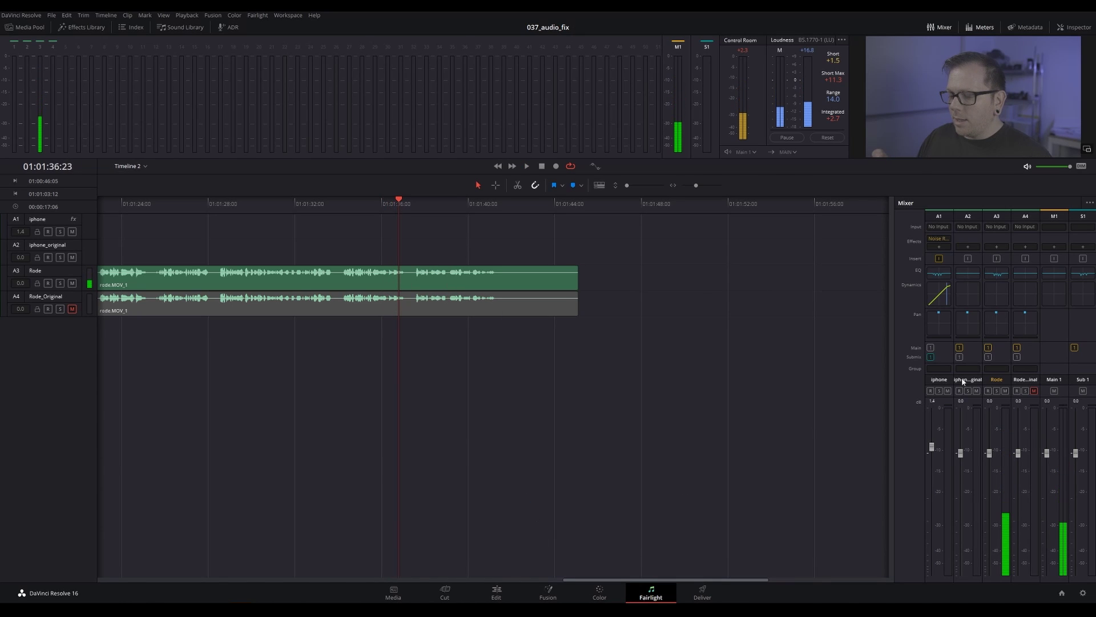
Step: Enable the Rode compressor at -17.3 threshold and 2.9:1 ratio, audition from 01:01:25, then return to Edit
double_click(997, 293)
click(503, 430)
drag(478, 469, 472, 467)
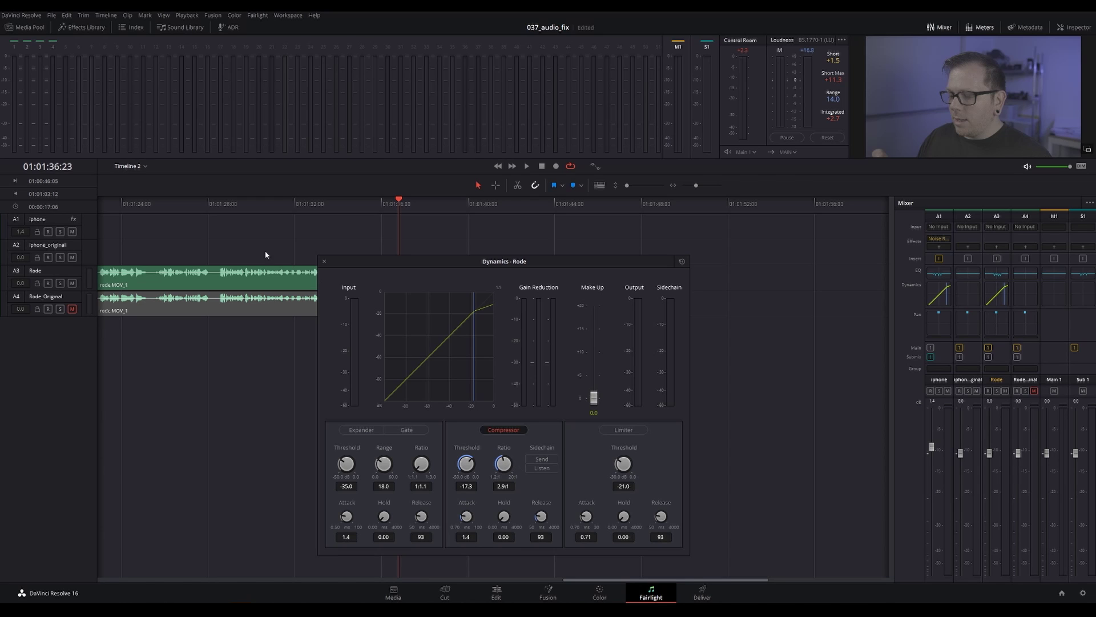
click(152, 208)
key(space)
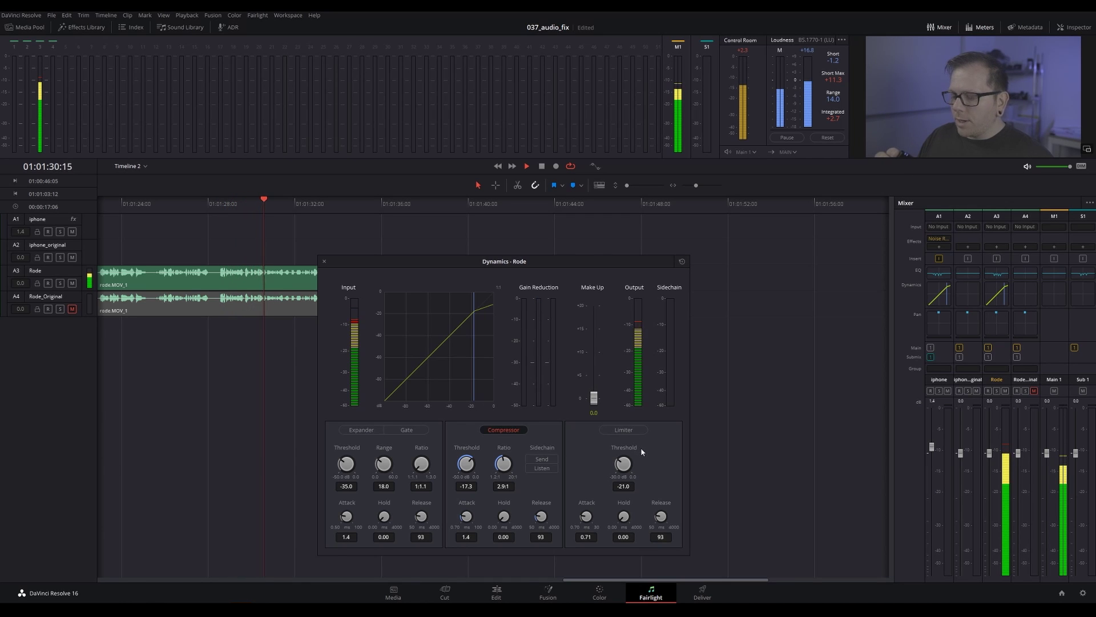
key(shift+4)
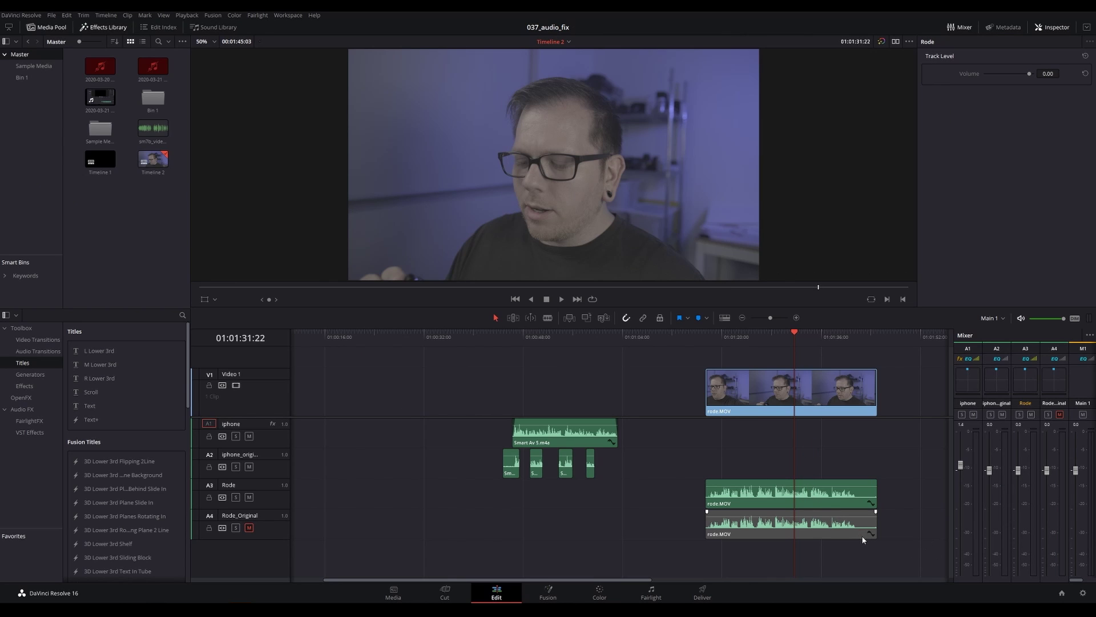
Step: Zoom in and blade both Rode clips at seven phrase breaks
scroll(861, 538, up, 3)
click(417, 502)
click(457, 502)
click(498, 502)
click(548, 502)
click(594, 502)
click(642, 503)
click(718, 502)
Step: Delete alternating pieces so Rode and Rode_Original take turns, then play the edit from the start
key(a)
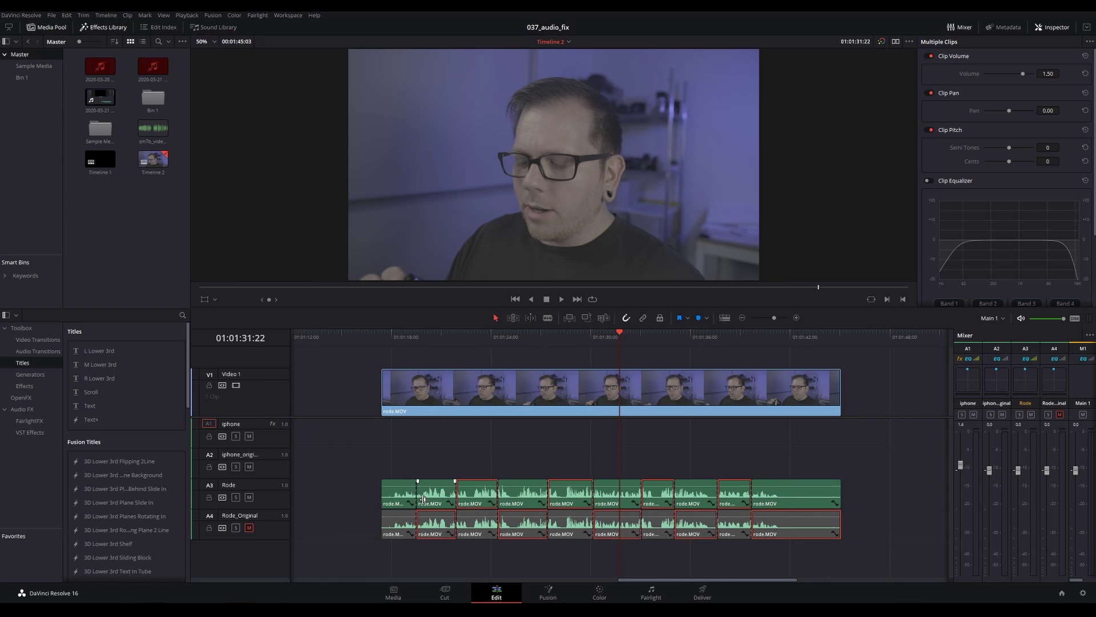
key(BackSpace)
key(Home)
key(space)
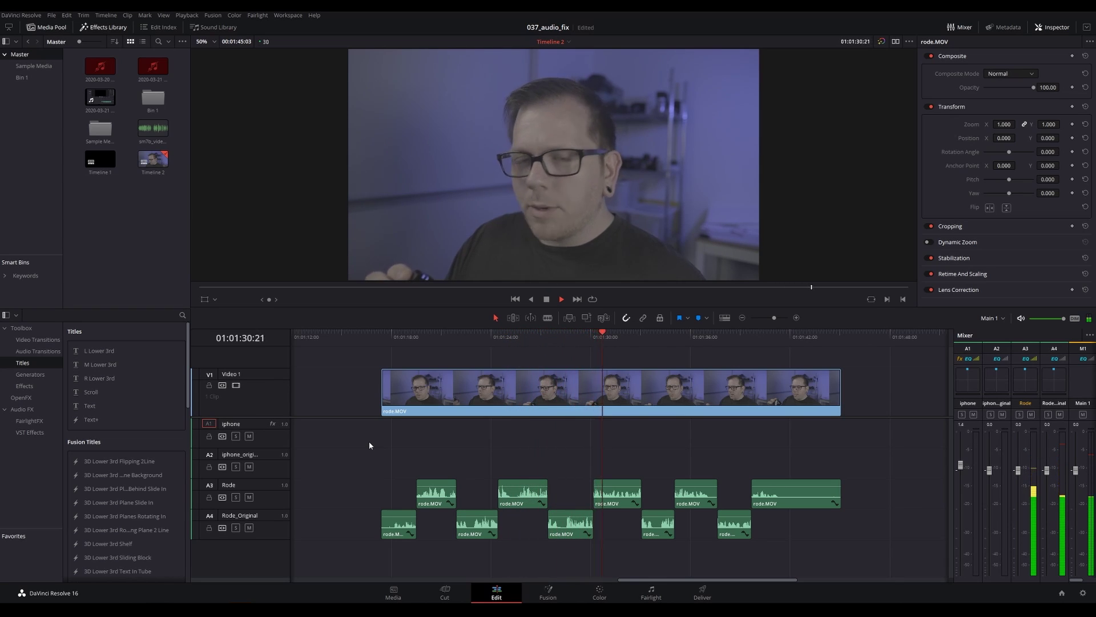
key(space)
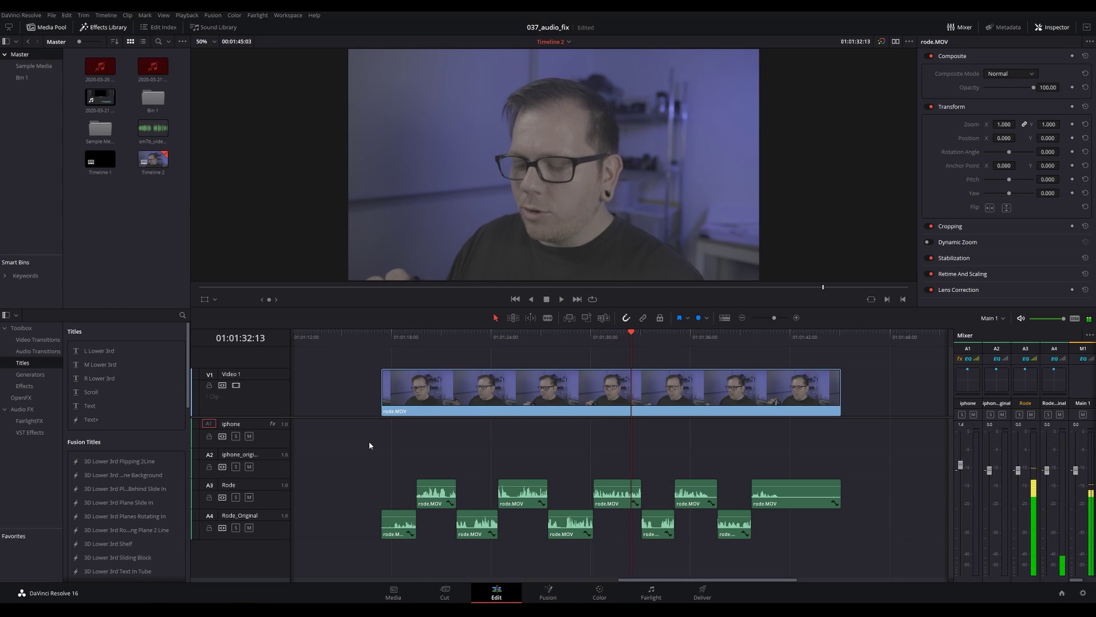